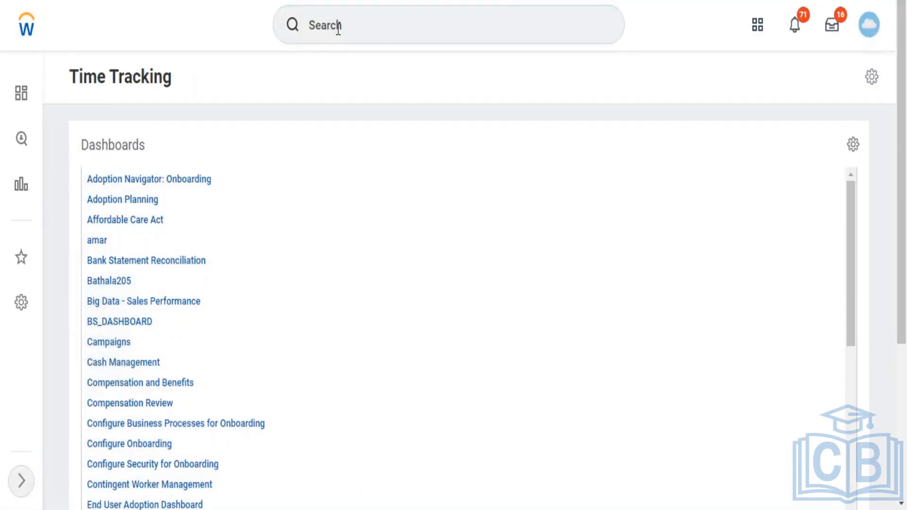
Search for "create campaign" and open the Create Campaign task
click(338, 27)
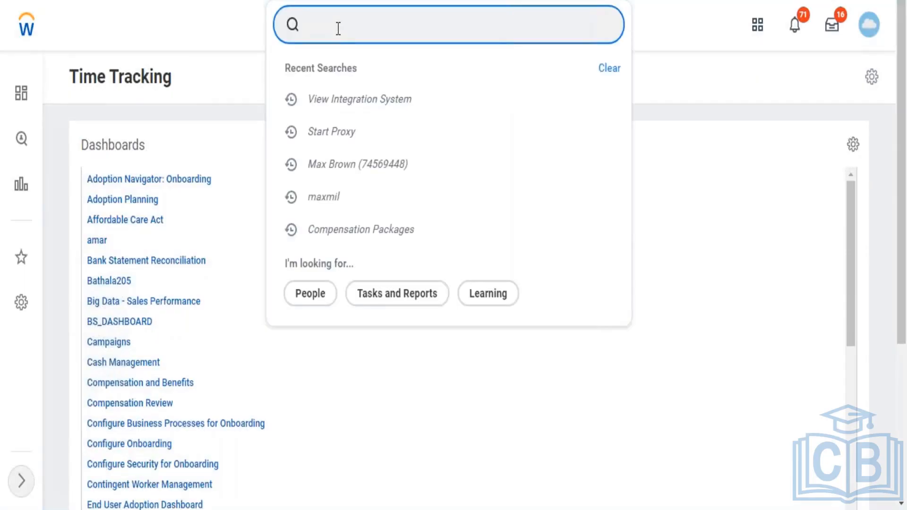
text(create)
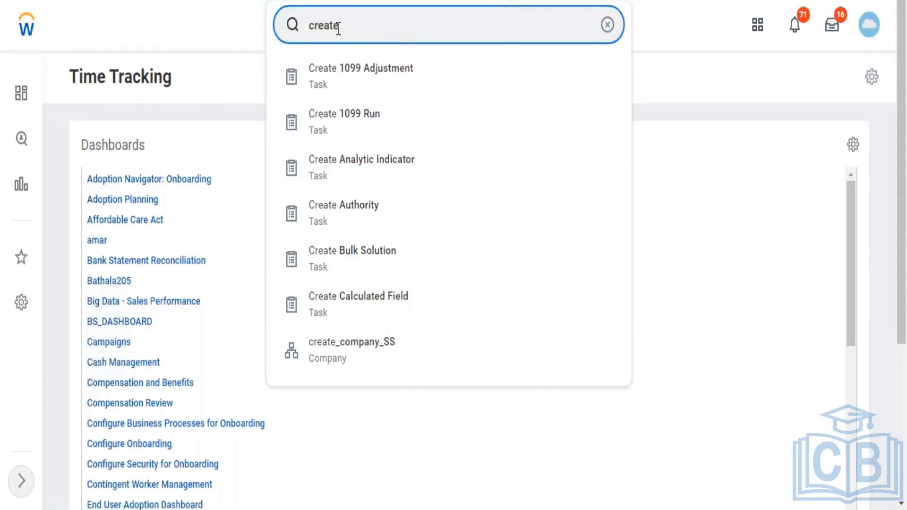
text(campaign)
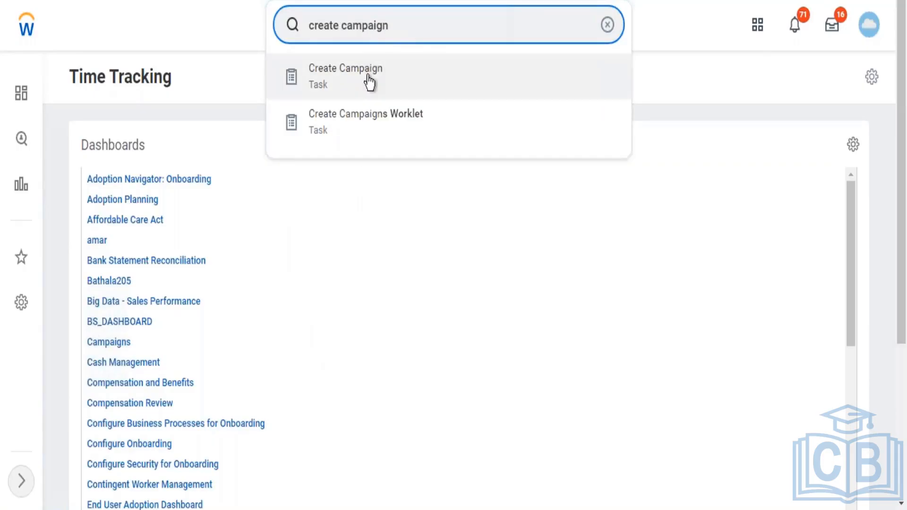
click(369, 82)
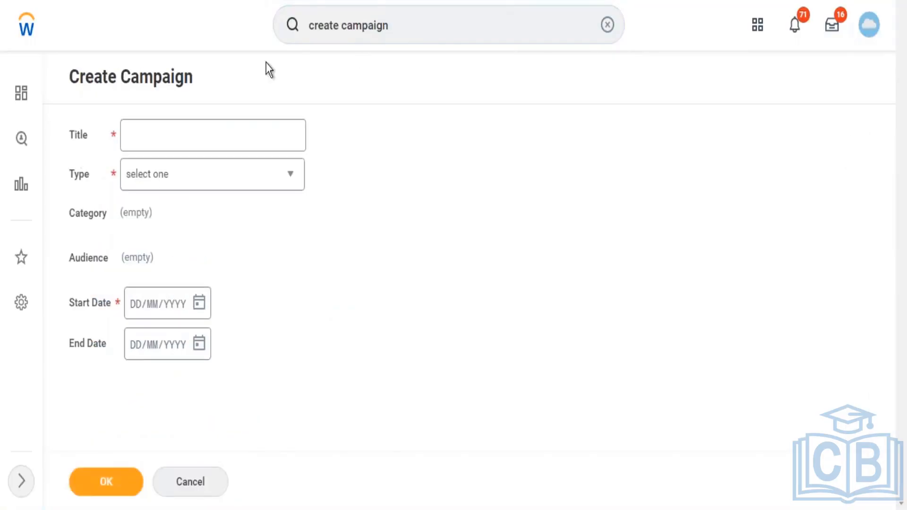
Title the campaign "Campaign - Test" and set its type to Learning Campaign
click(203, 135)
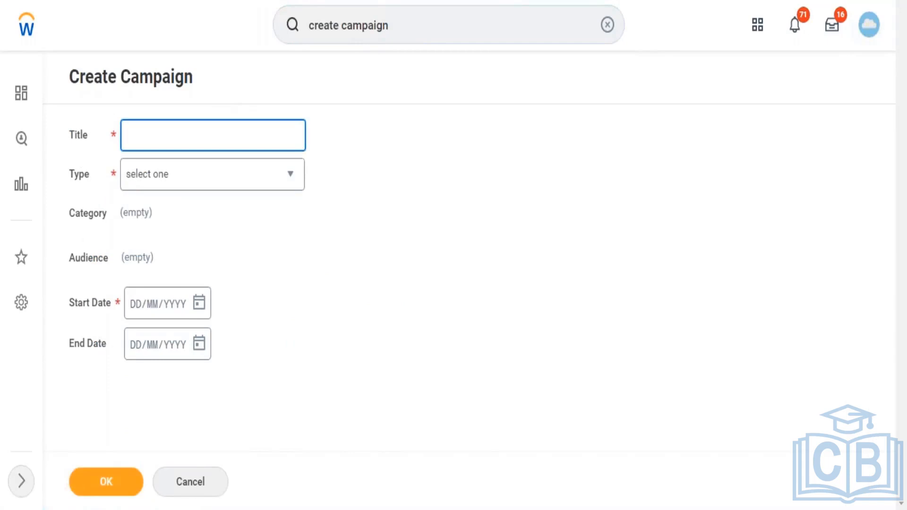
text(Campaign - Test)
click(165, 187)
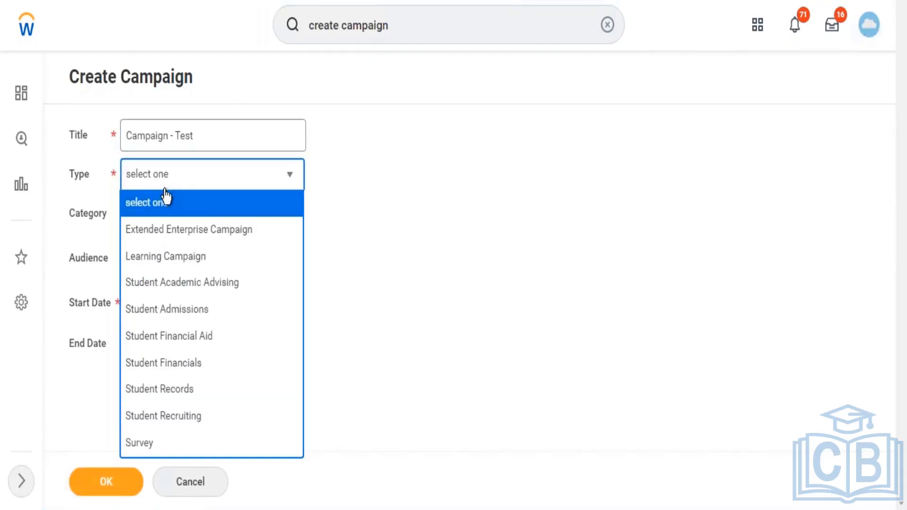
click(168, 257)
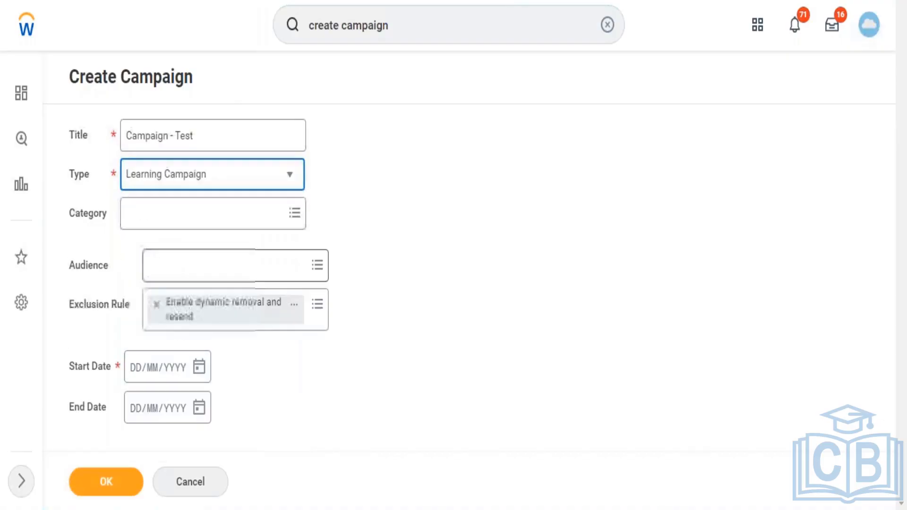
Start creating a new audience for the campaign and name it "Audience - Test"
click(193, 267)
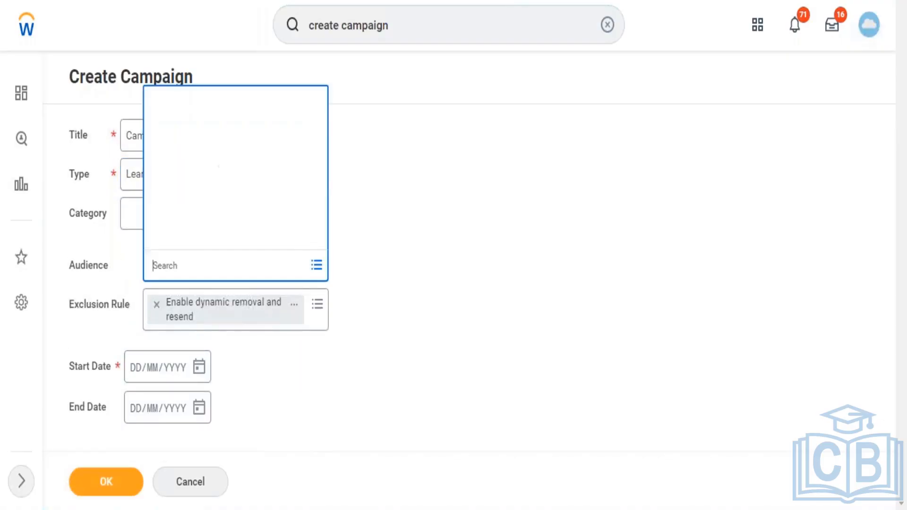
click(201, 239)
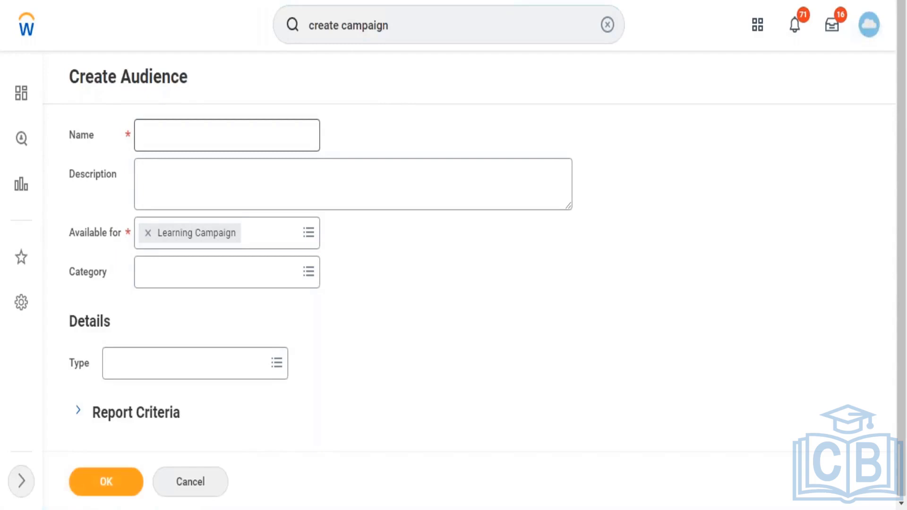
click(180, 139)
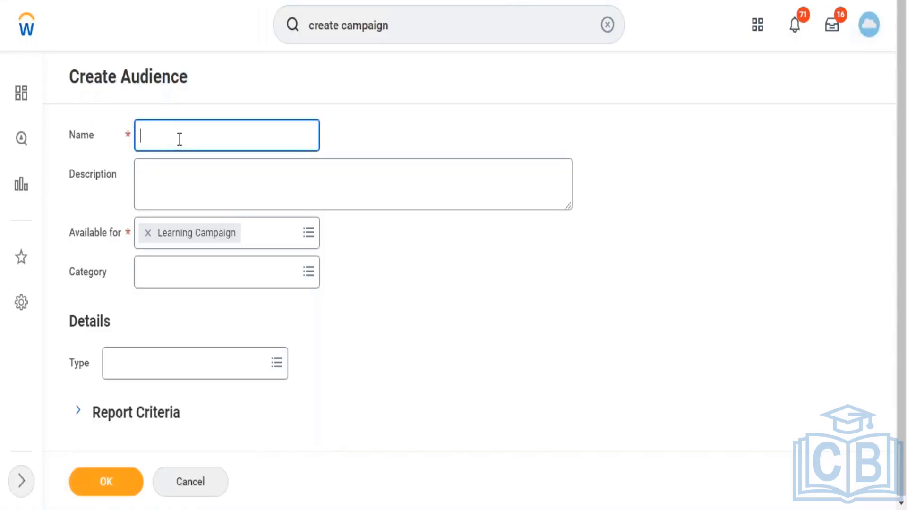
text(Audience - Test)
click(193, 280)
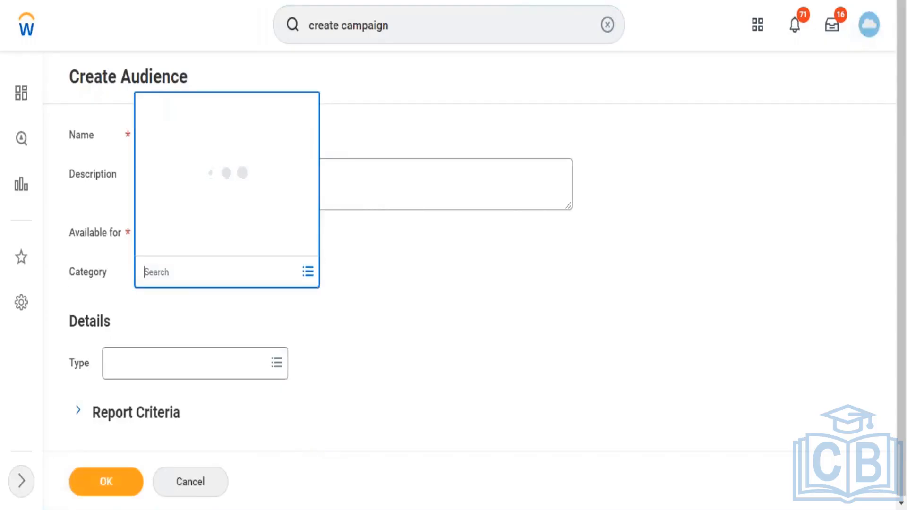
click(211, 216)
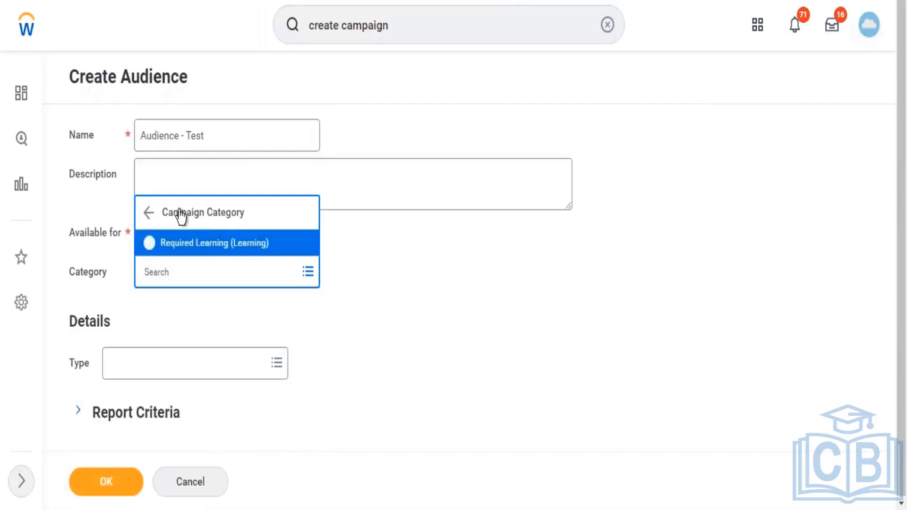
click(178, 215)
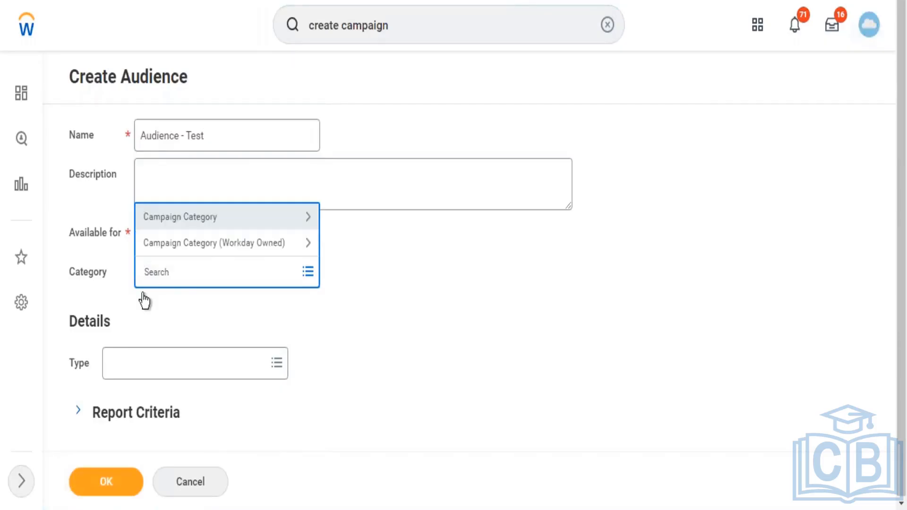
click(163, 318)
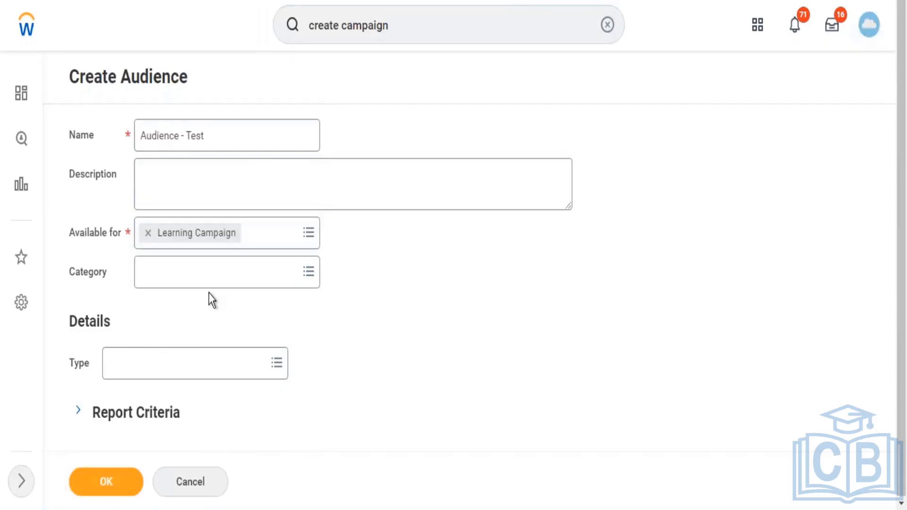
Set the audience's detail type to Custom Report
click(160, 379)
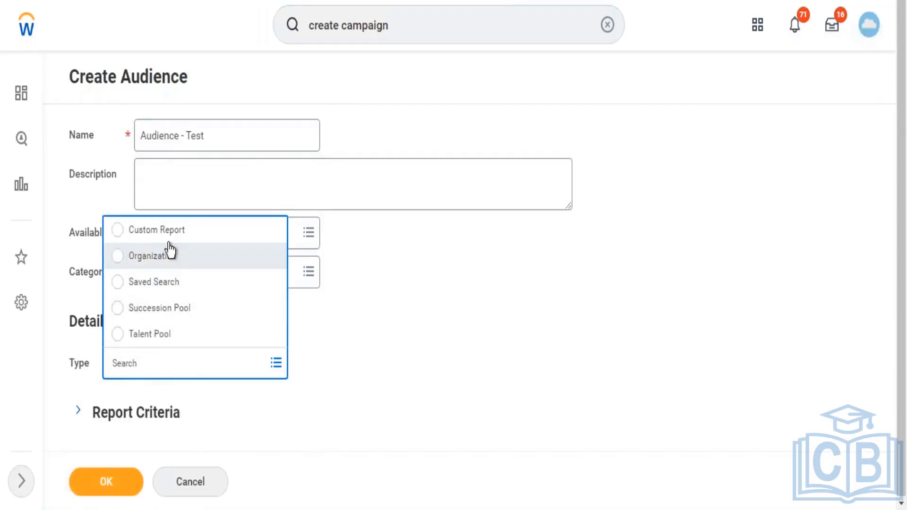
click(170, 236)
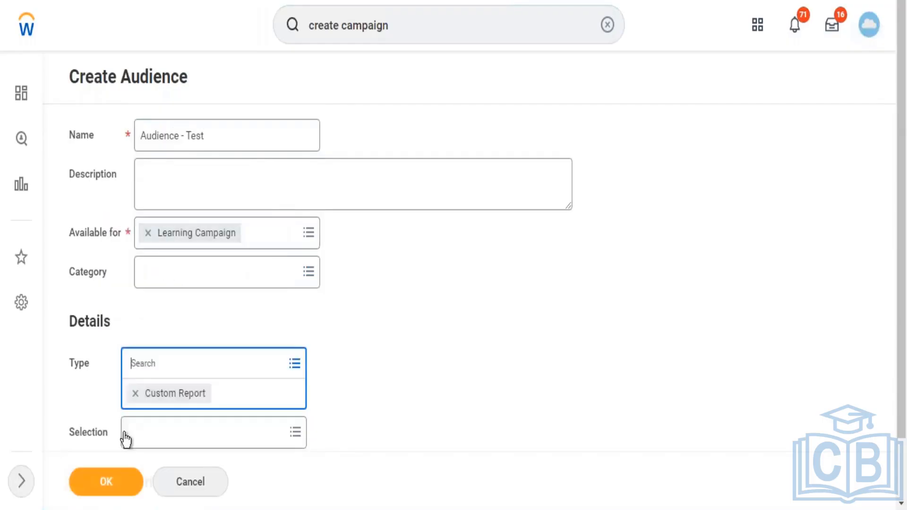
Search the custom reports for "New" and choose RPT - New Hire Report as the audience's selection
click(172, 431)
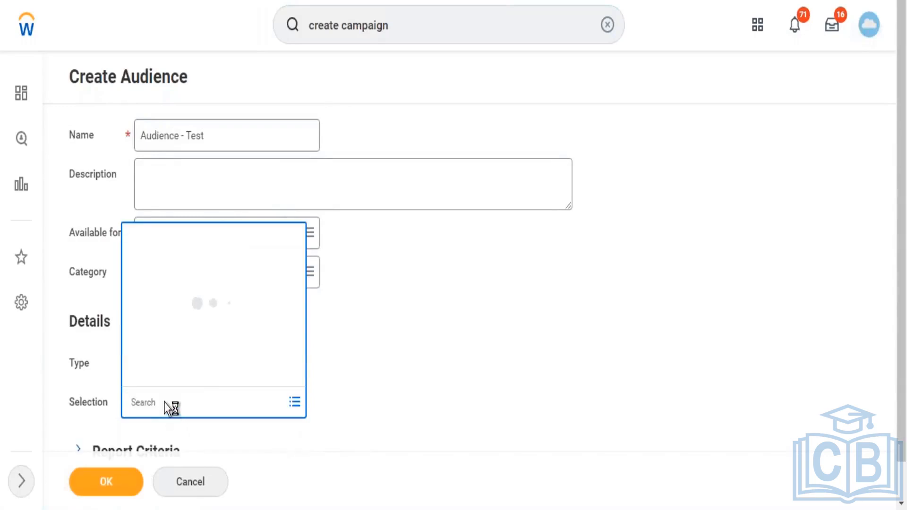
text(New)
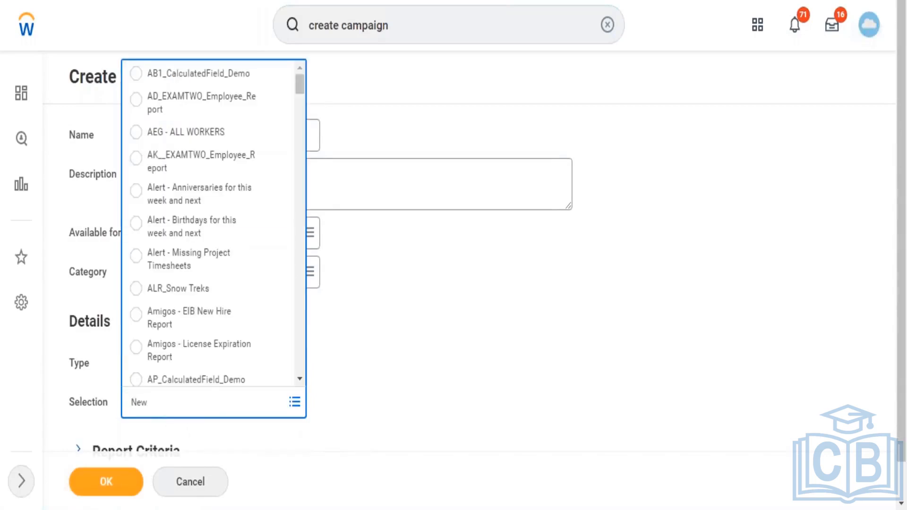
text( Hire)
key(BackSpace)
key(BackSpace)
key(BackSpace)
key(BackSpace)
key(BackSpace)
key(BackSpace)
key(BackSpace)
key(BackSpace)
text(New)
key(Return)
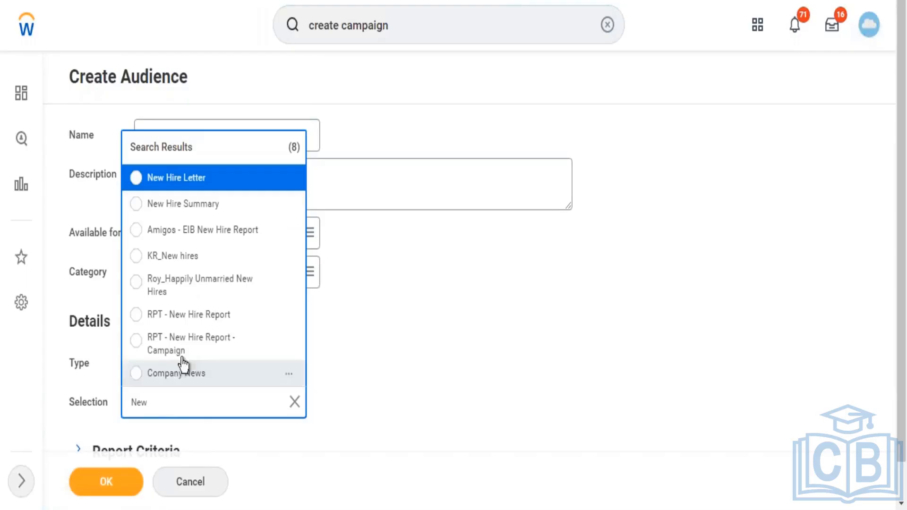
click(189, 314)
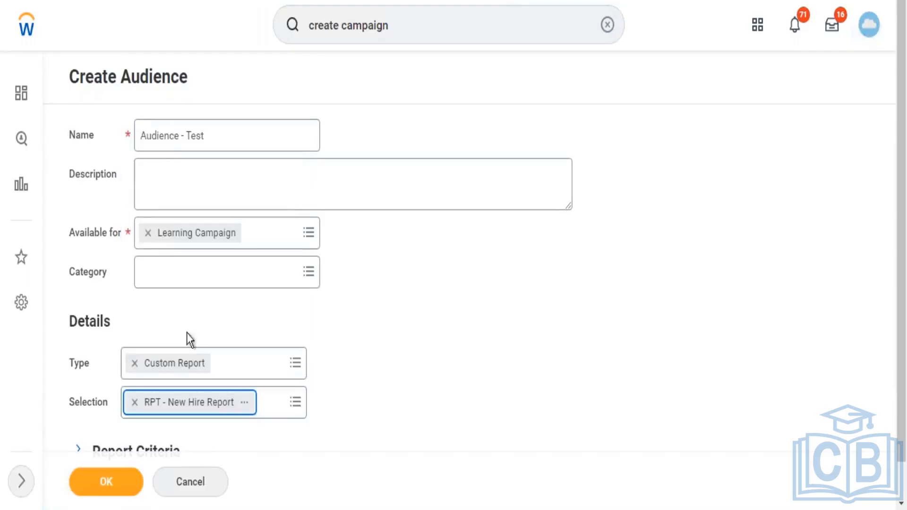
Replace the audience's selected report with RPT - New Hire Report - Campaign
click(134, 402)
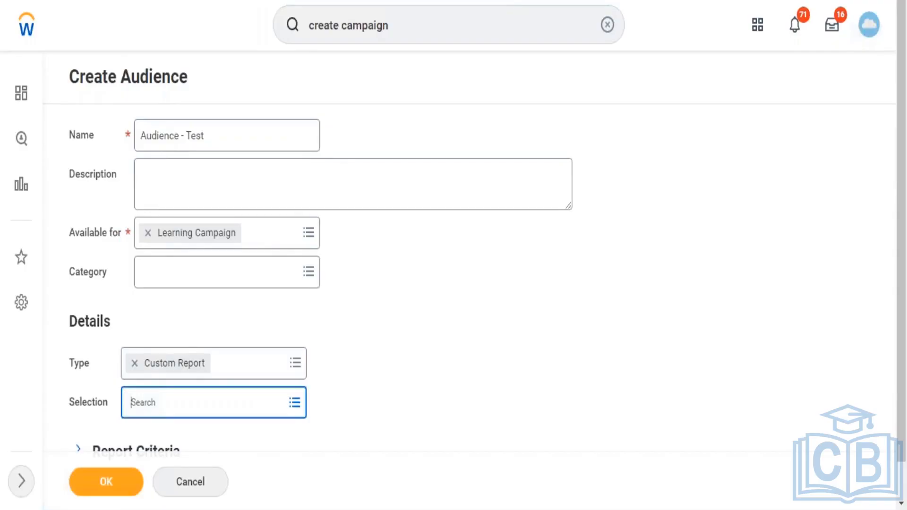
text(New)
key(Return)
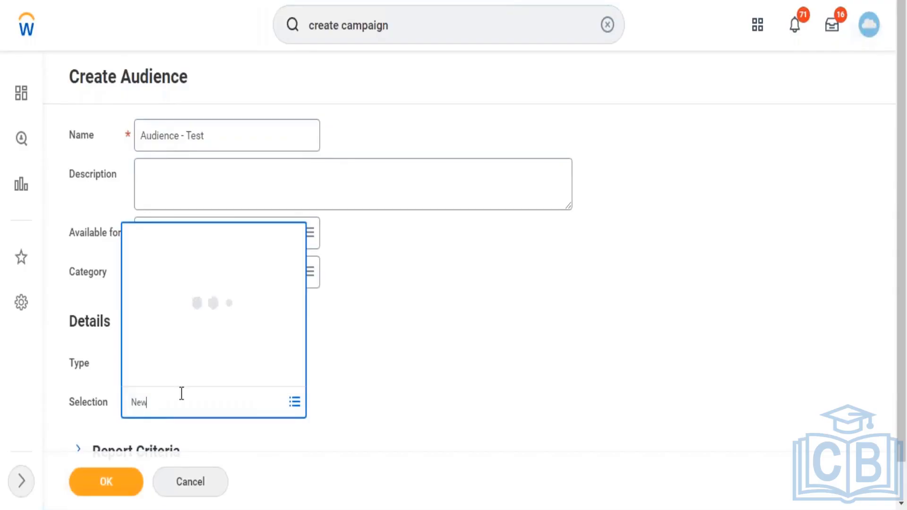
click(184, 354)
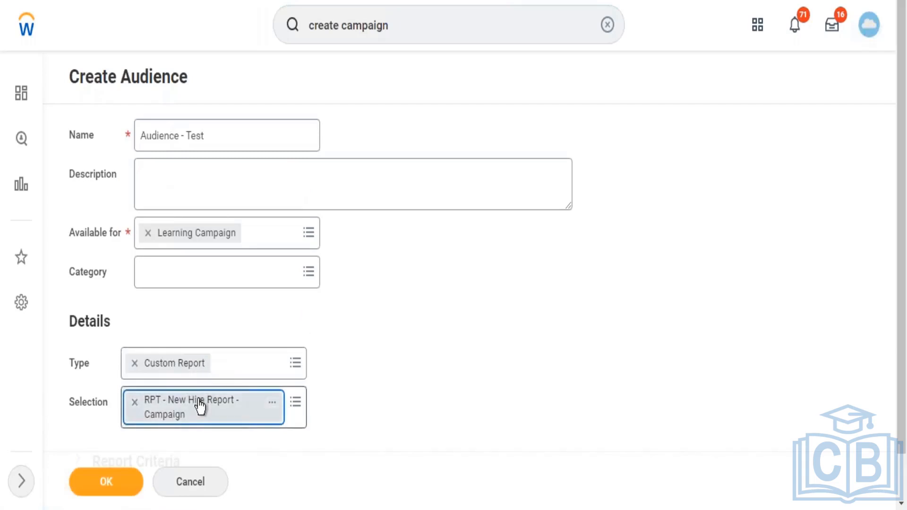
Open the RPT - New Hire Report - Campaign definition in a new tab and examine its columns and filter conditions
right_click(255, 403)
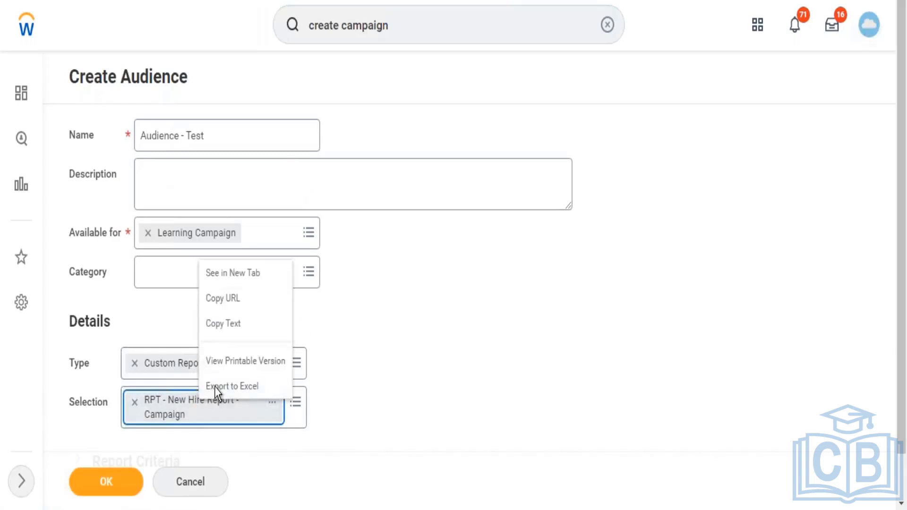
click(238, 274)
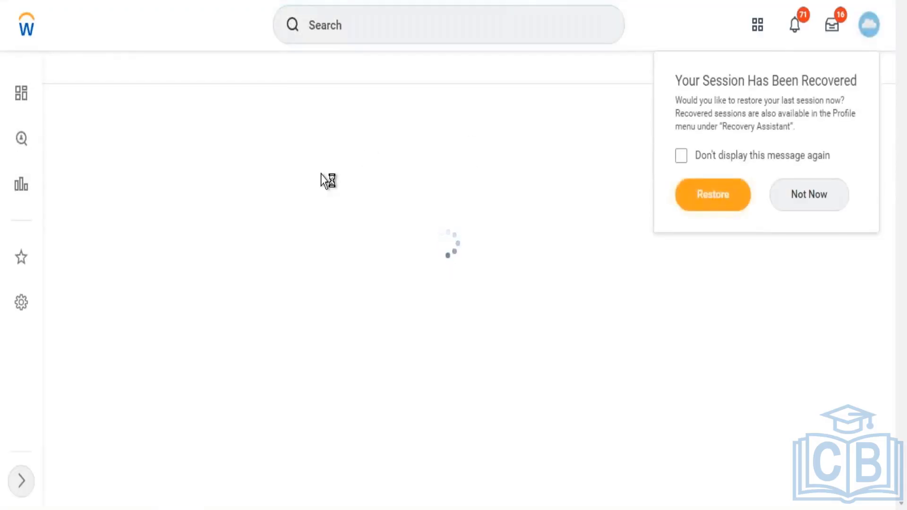
click(811, 213)
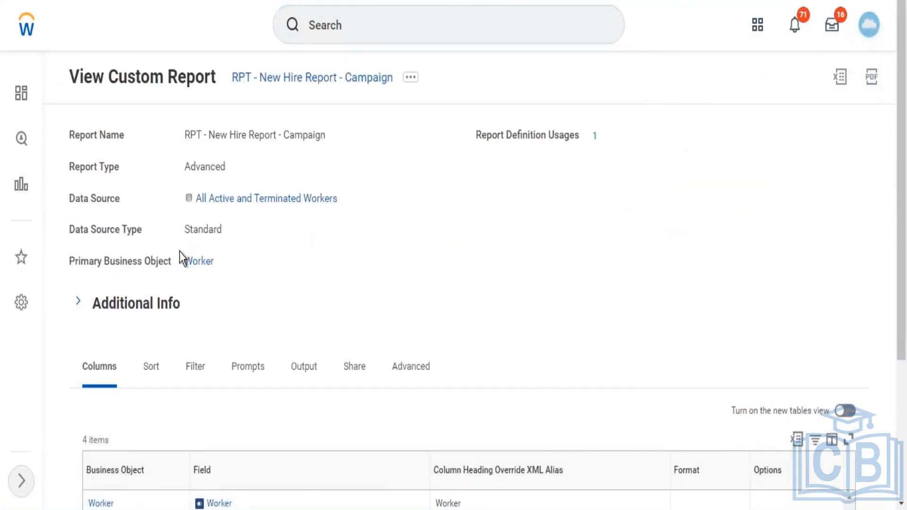
double_click(199, 263)
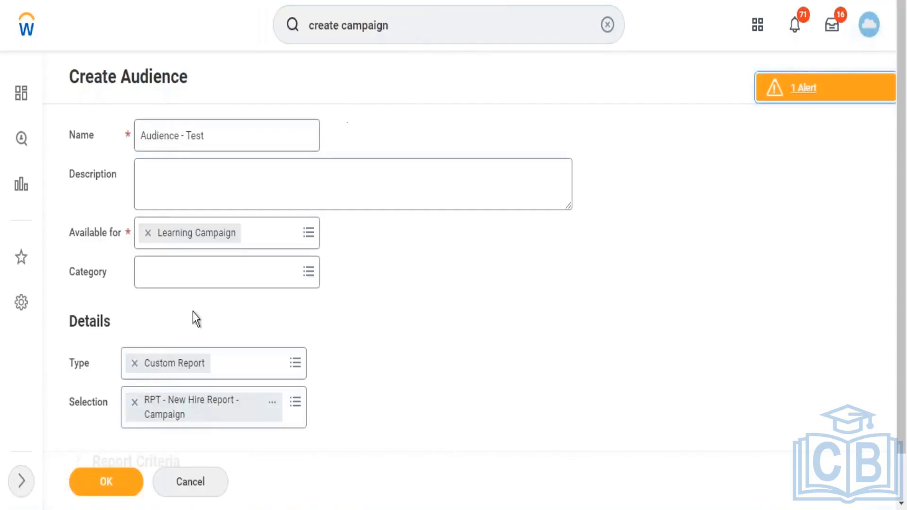
right_click(165, 412)
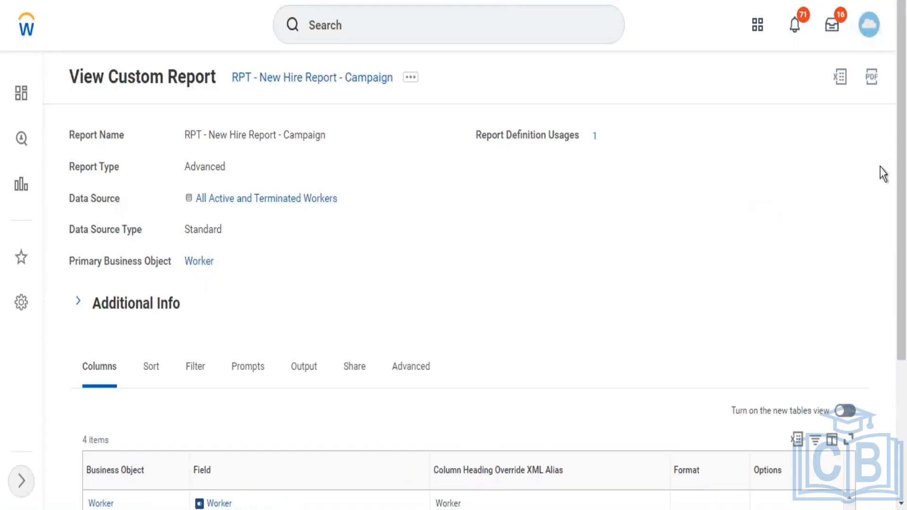
drag(903, 150, 888, 239)
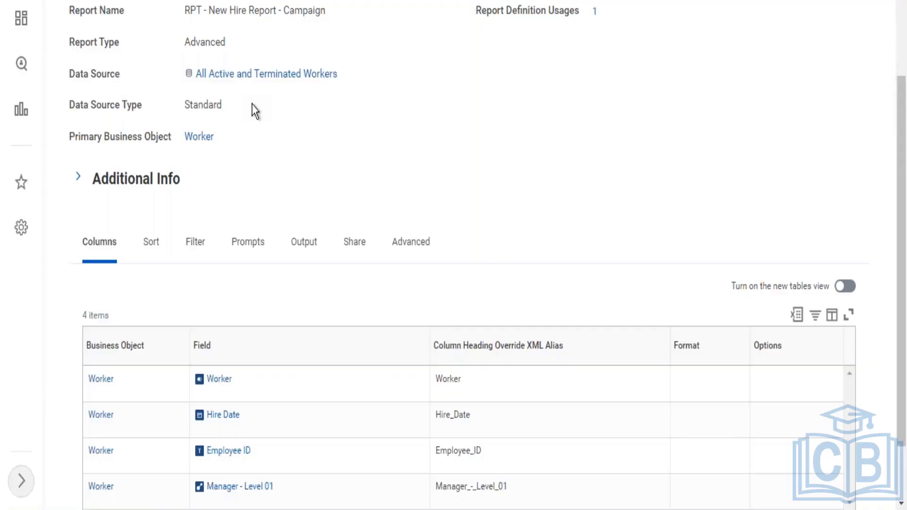
click(197, 243)
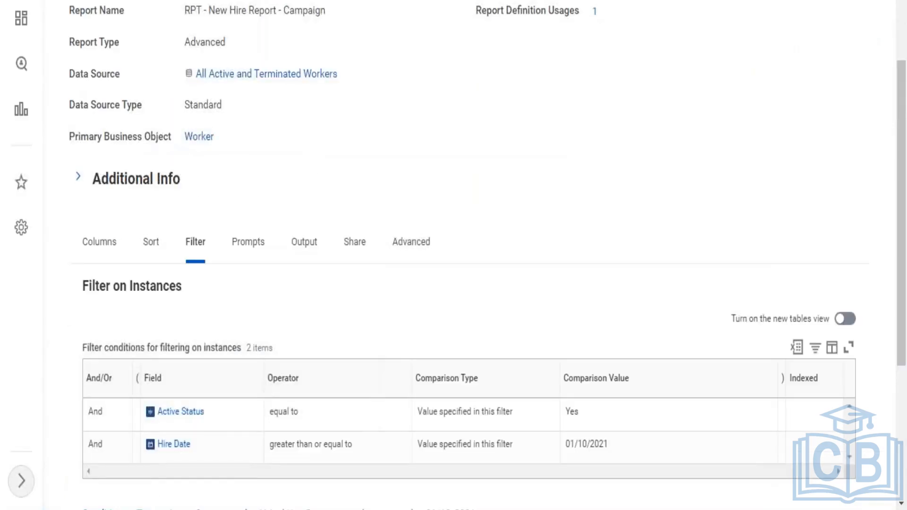
Duplicate the report definition's browser tab and open the Create Custom Report task in the copy
right_click(486, 4)
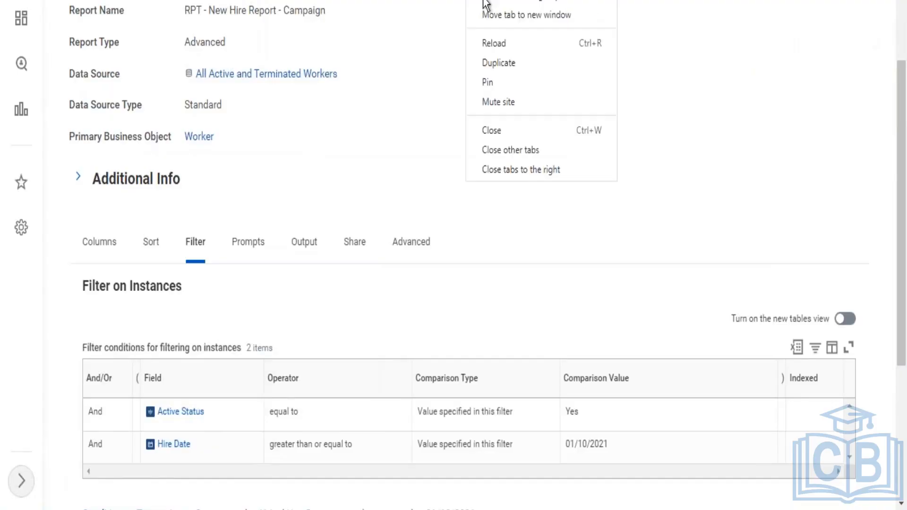
click(500, 64)
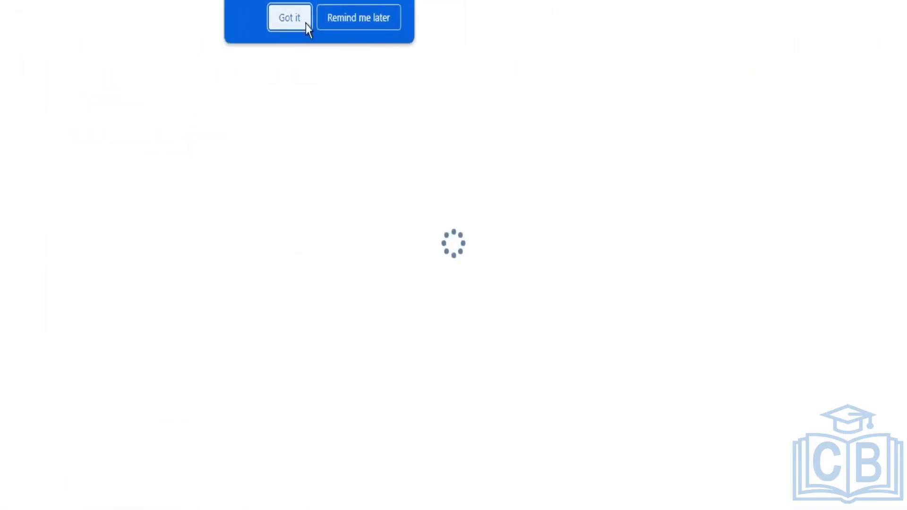
click(336, 18)
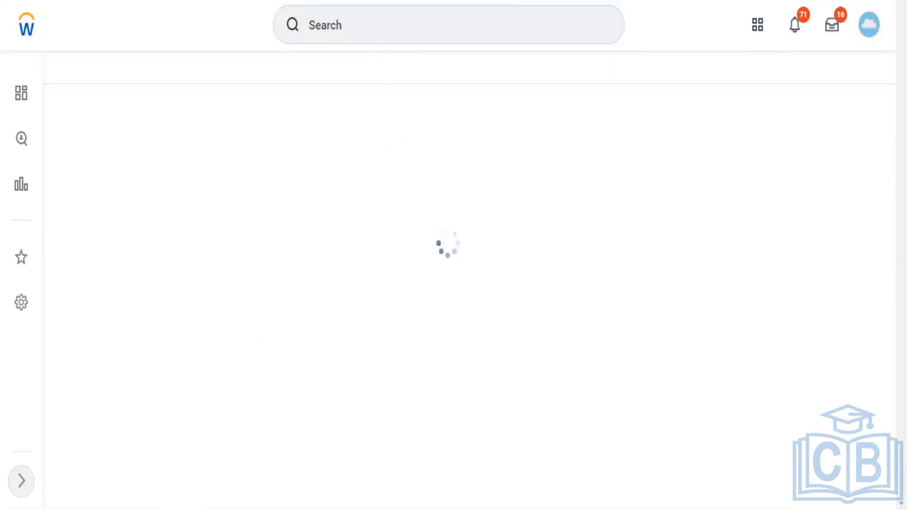
click(384, 25)
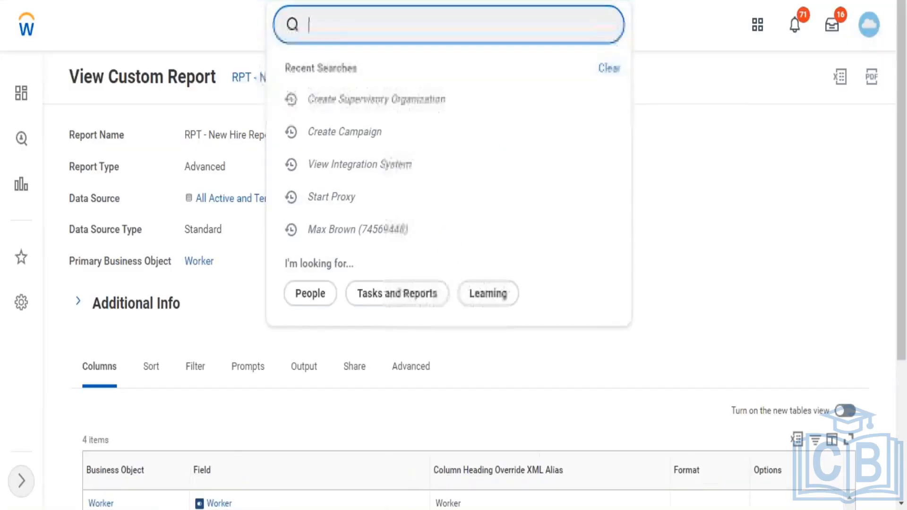
text(crea)
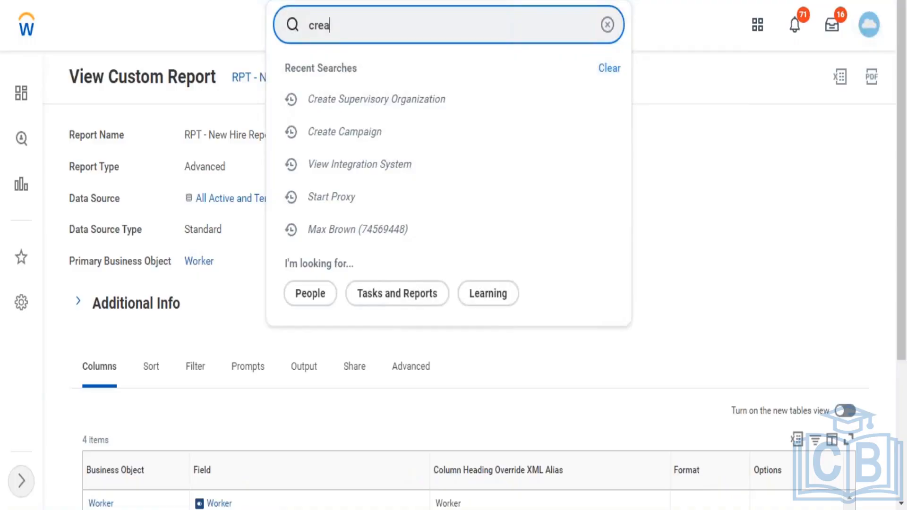
text(te cust report)
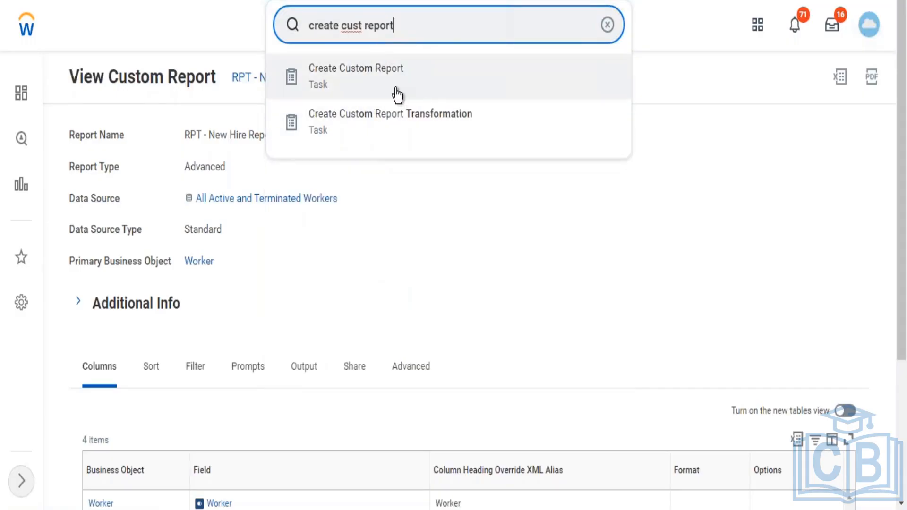
click(396, 89)
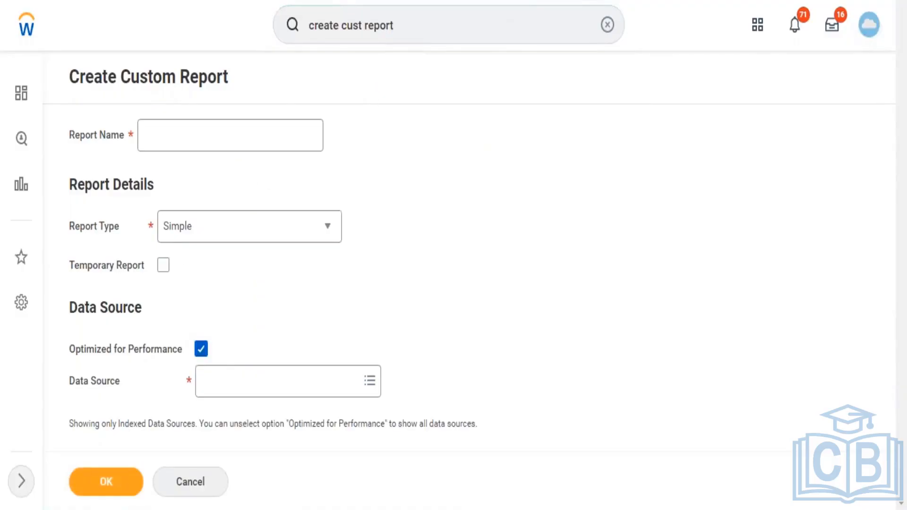
Turn off Optimized for Performance and choose All Retirees as the new report's data source
click(200, 348)
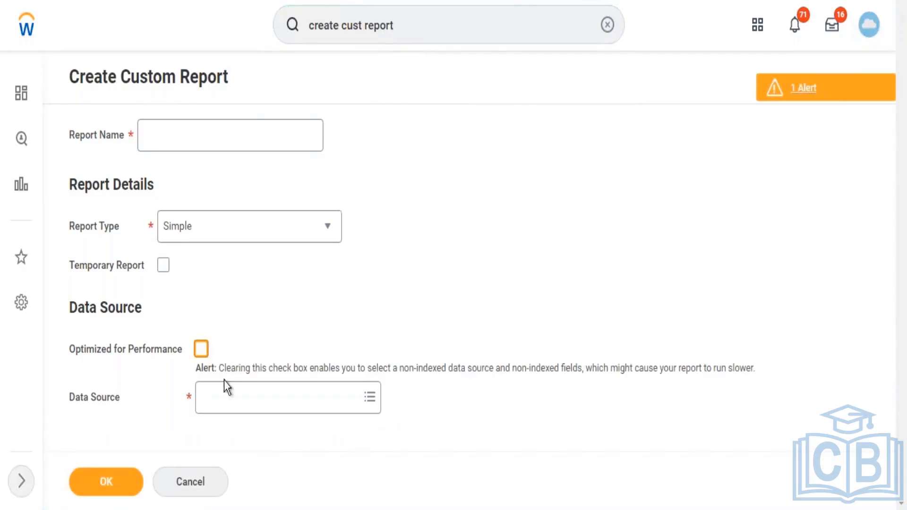
click(218, 404)
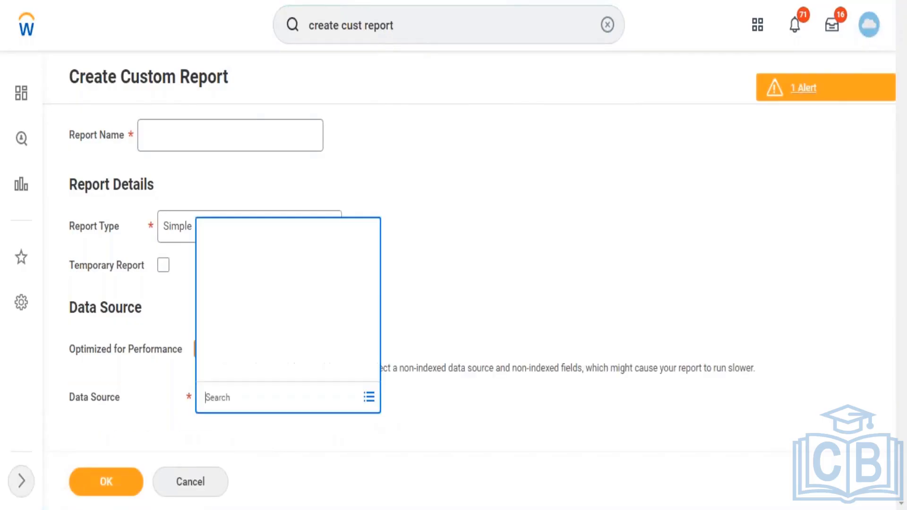
text(ret)
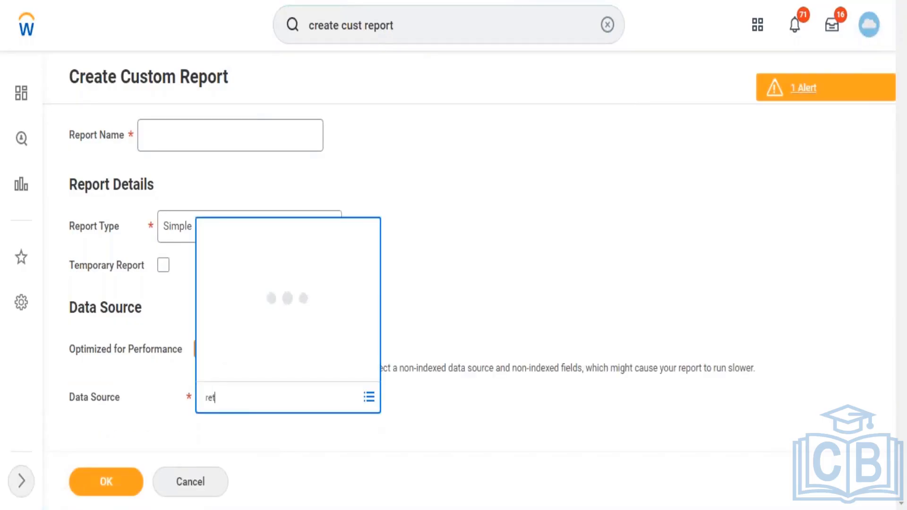
text(iree)
key(Return)
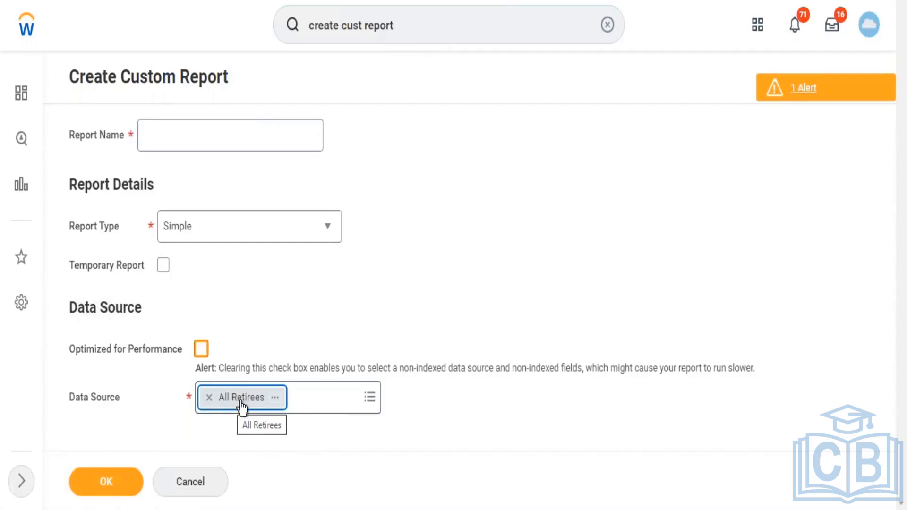
mouse_move(288, 402)
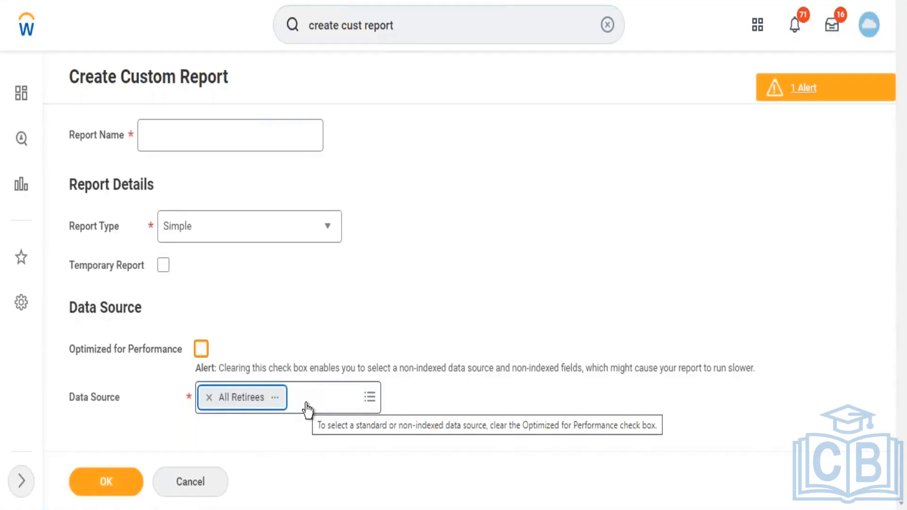
Remove the All Retirees data source and search the indexed data sources for "termina"
click(208, 398)
text(te)
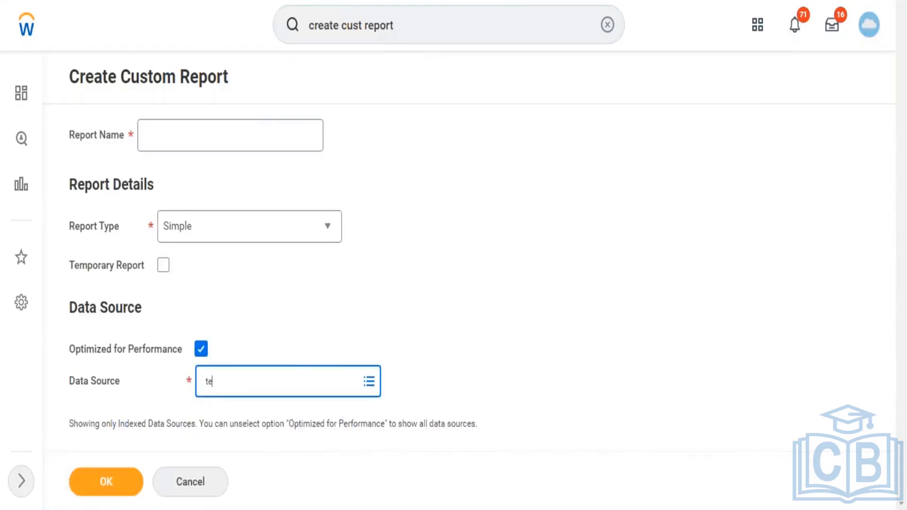
text(rmina)
key(Return)
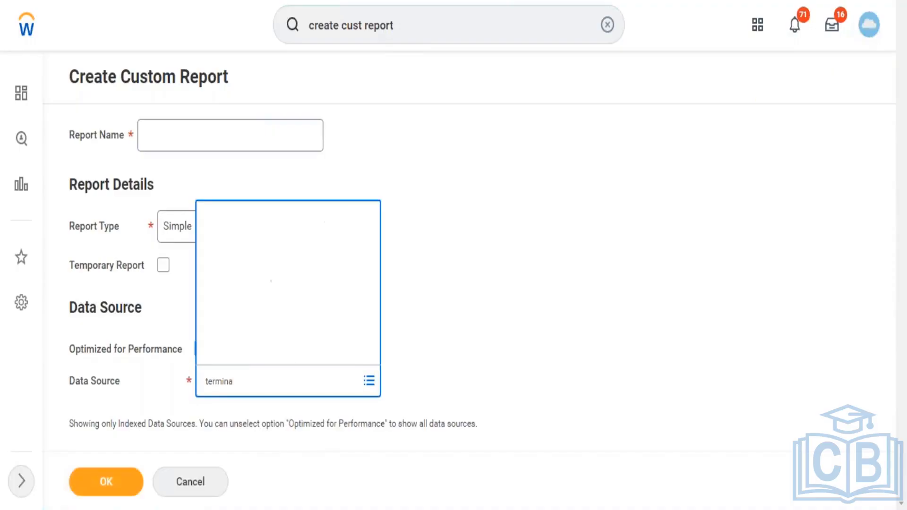
double_click(85, 424)
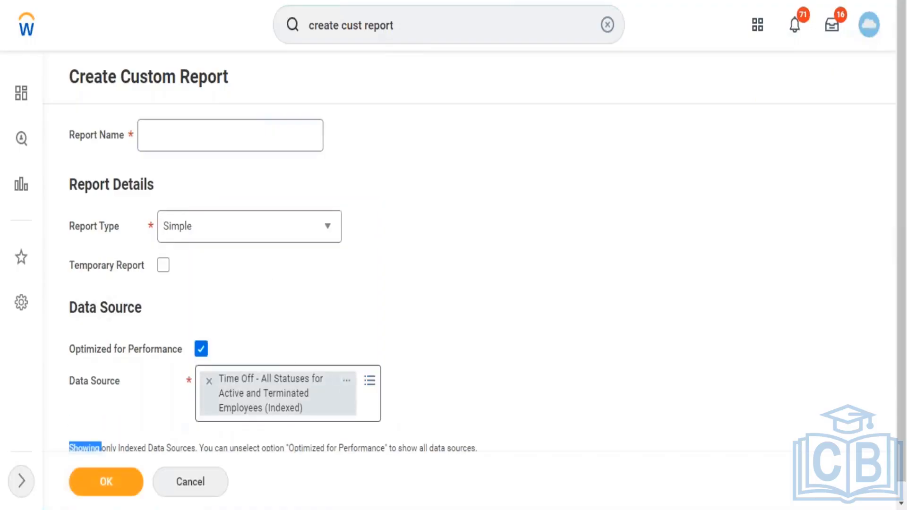
Remove the Time Off - All Statuses data source and turn off Optimized for Performance
click(201, 349)
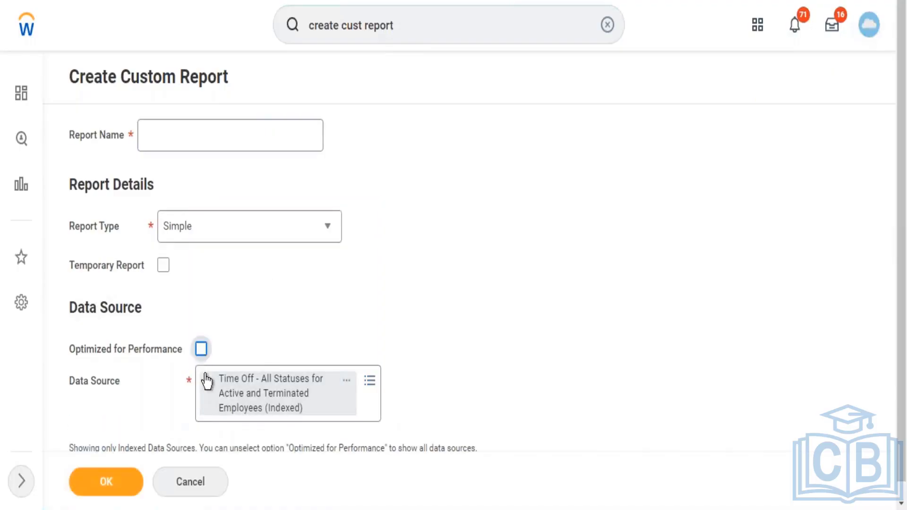
click(214, 400)
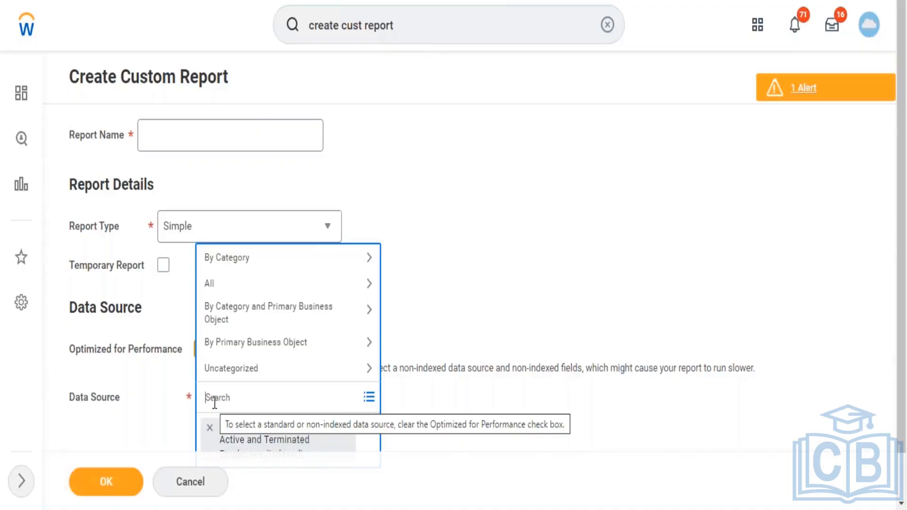
click(210, 428)
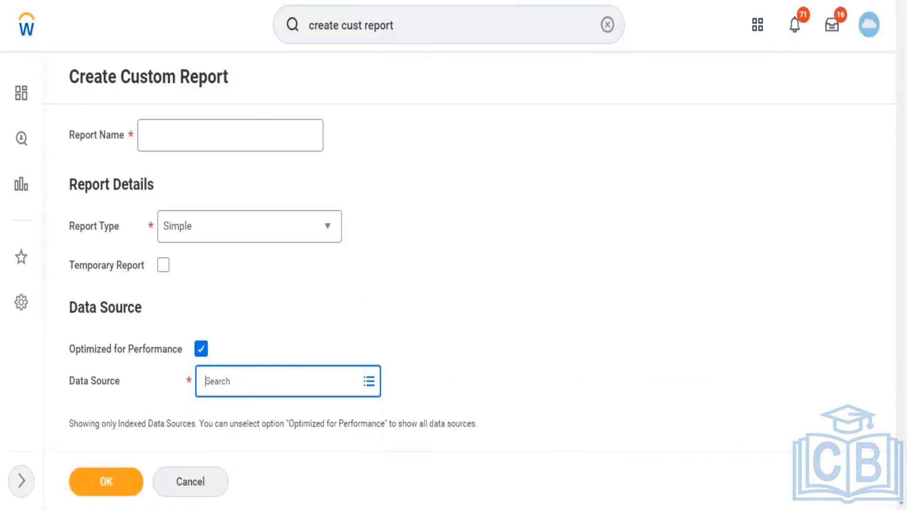
click(205, 351)
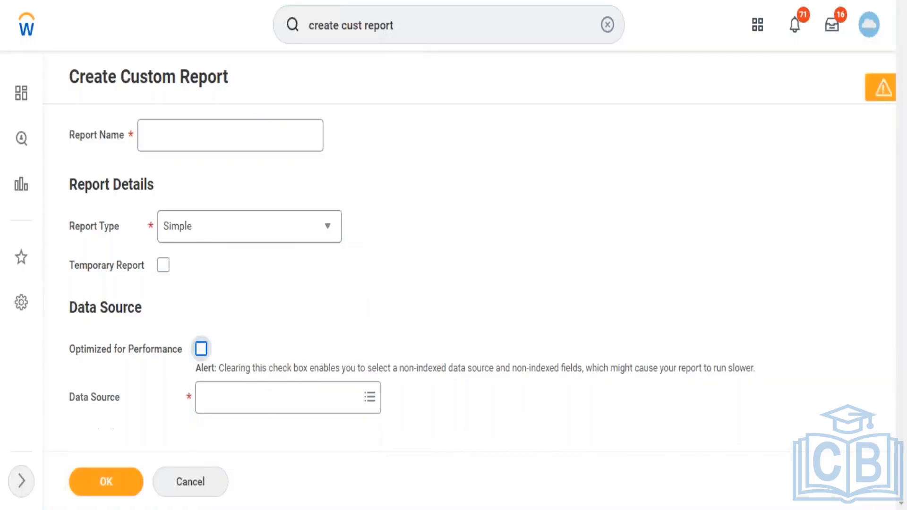
Set the report type to Advanced and enter "Test - Report" as the report name
click(251, 231)
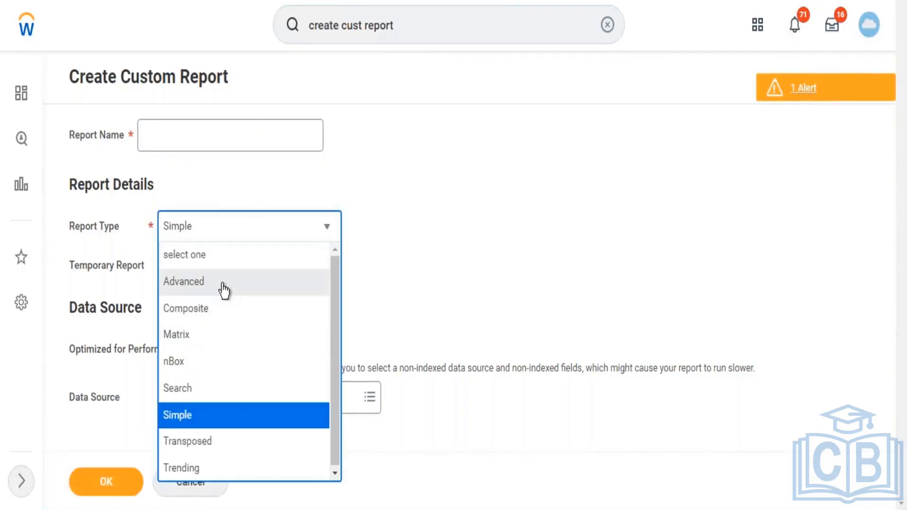
click(224, 283)
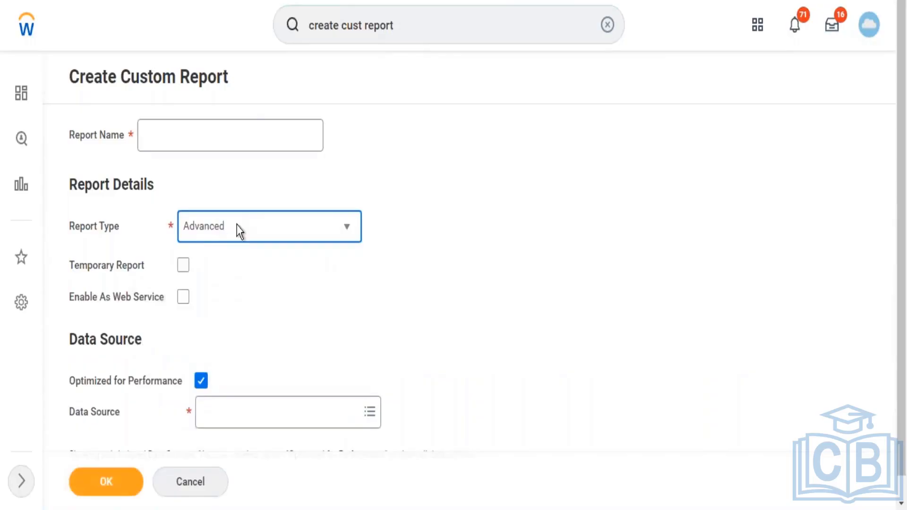
mouse_move(239, 230)
click(224, 140)
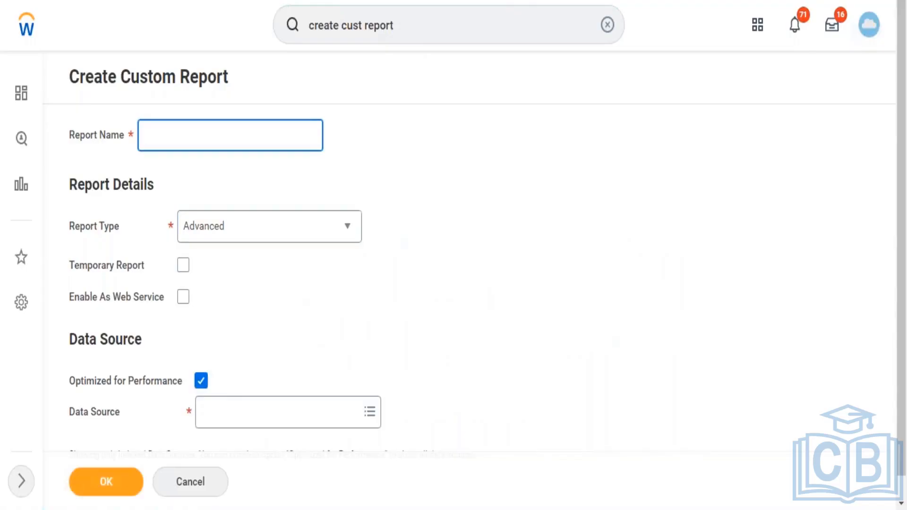
text(Test - Report)
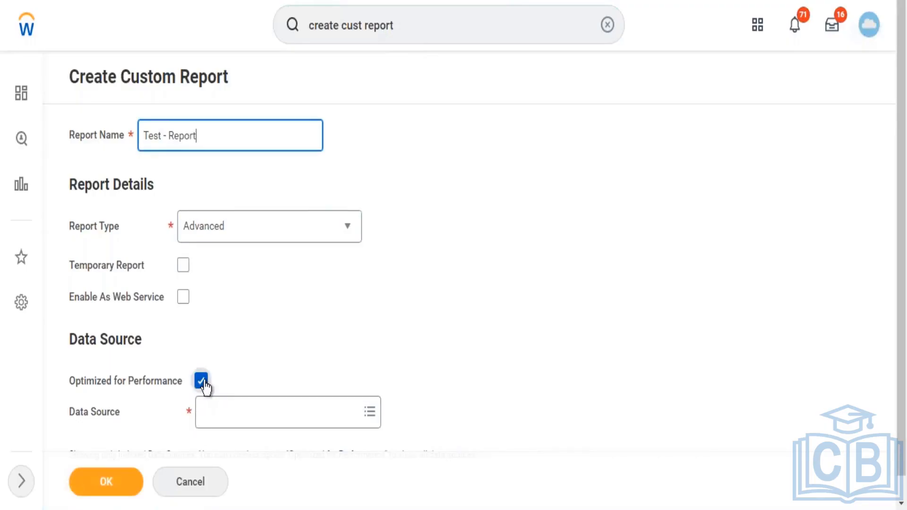
Turn off Optimized for Performance and change the report name to "Test - Report1"
click(201, 382)
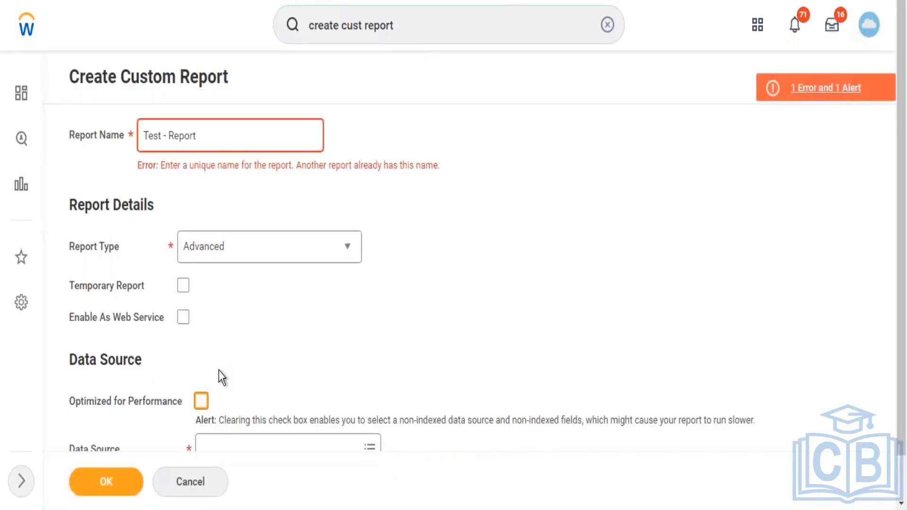
click(218, 144)
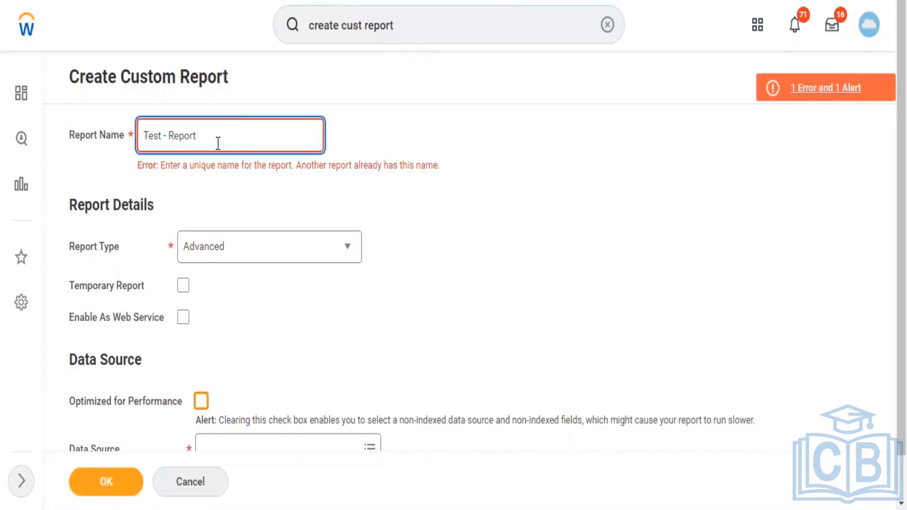
text(1)
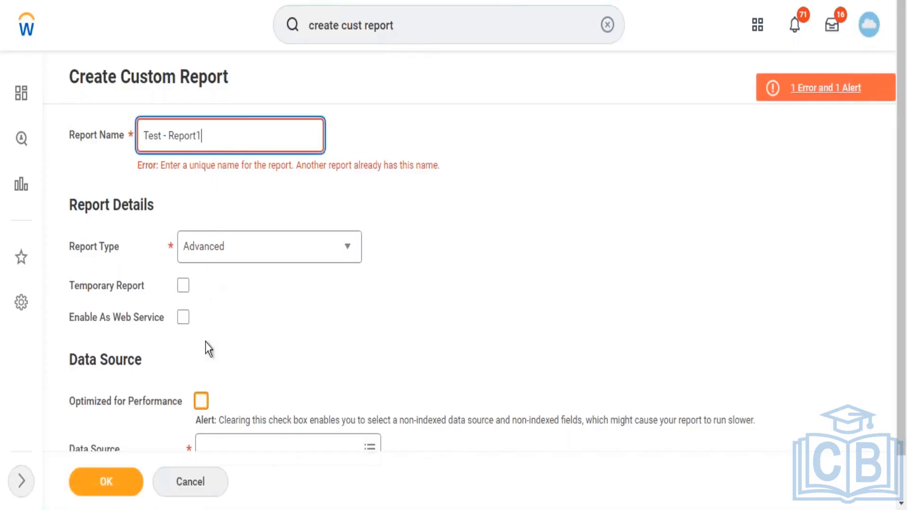
Search the data sources for "All retirees" and select All Retirees for Test - Report1
click(223, 449)
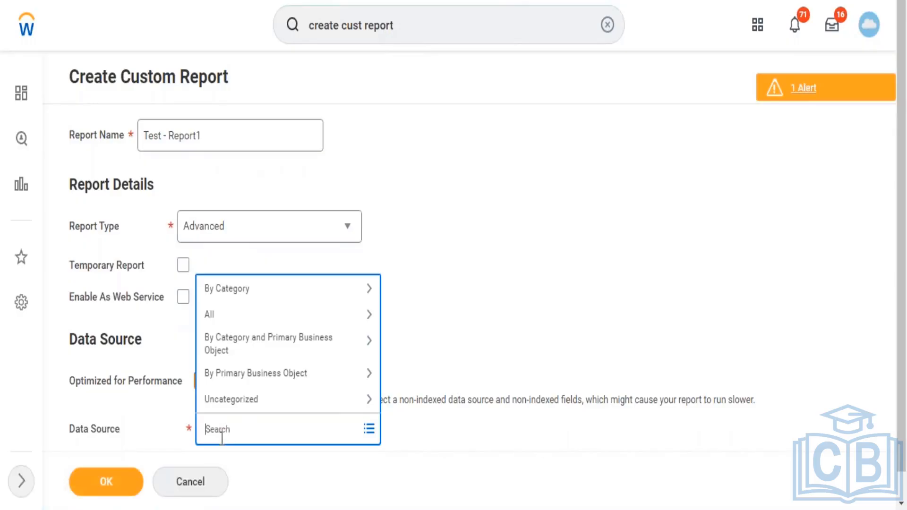
text(All retirees)
key(Return)
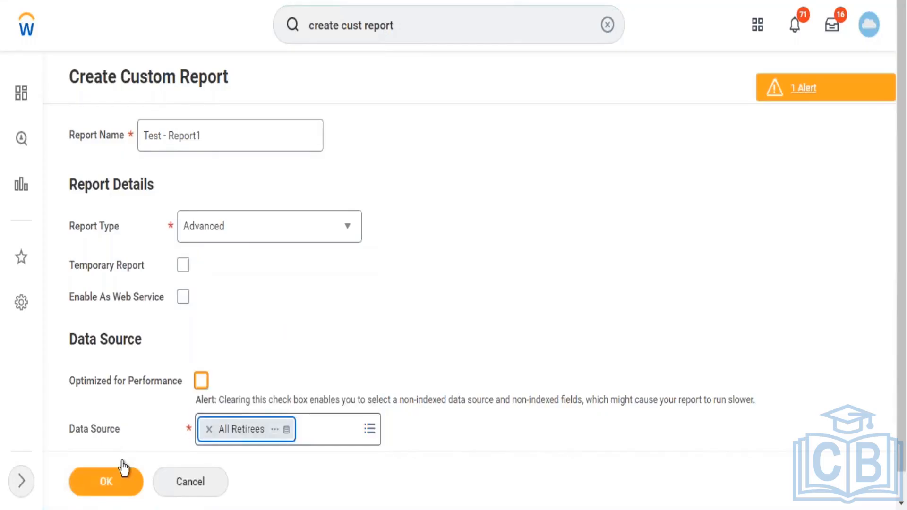
Check the All Retirees data source's primary business object and create the custom report
click(279, 431)
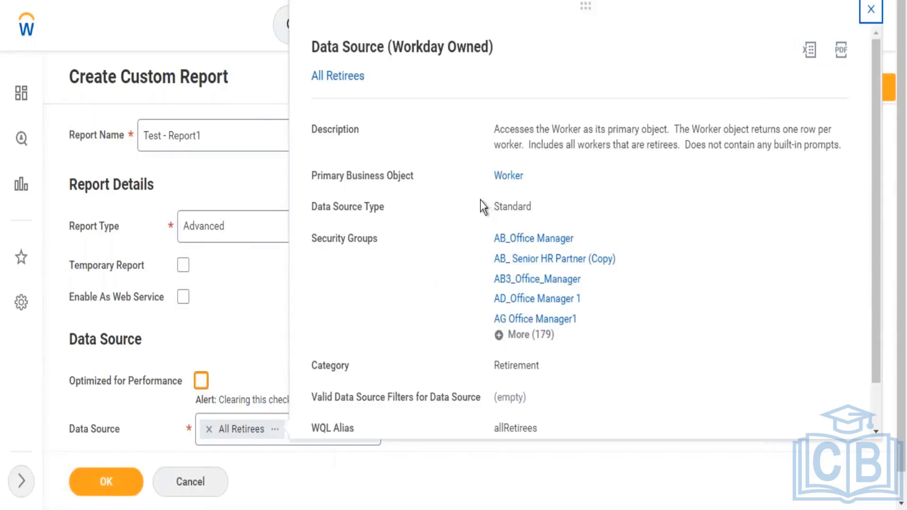
drag(495, 175, 521, 178)
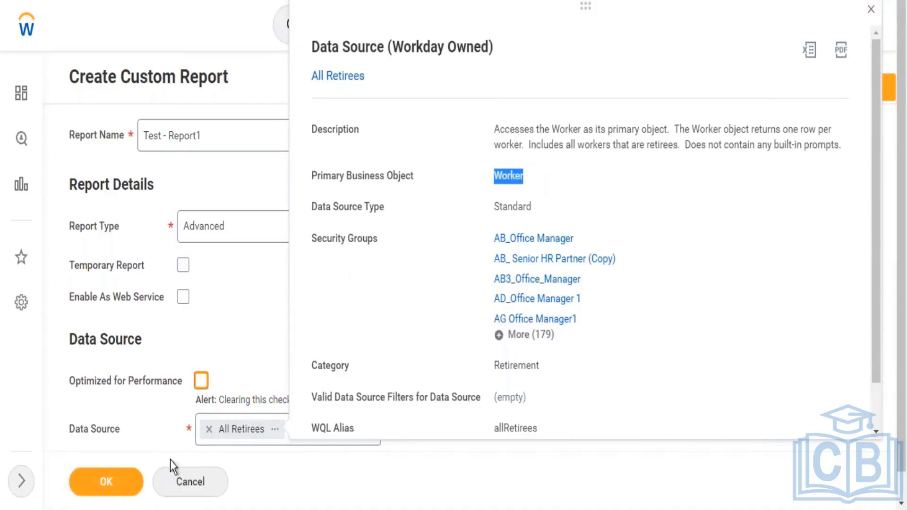
click(122, 487)
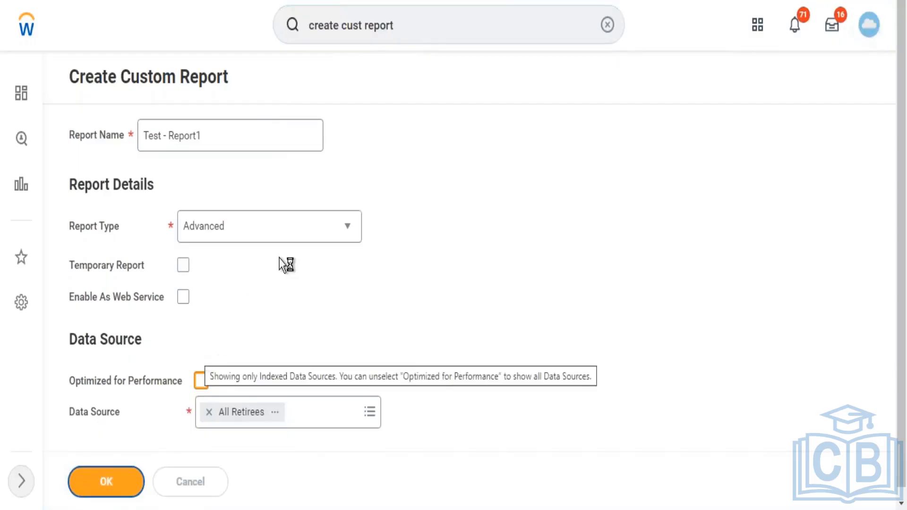
drag(186, 286, 275, 299)
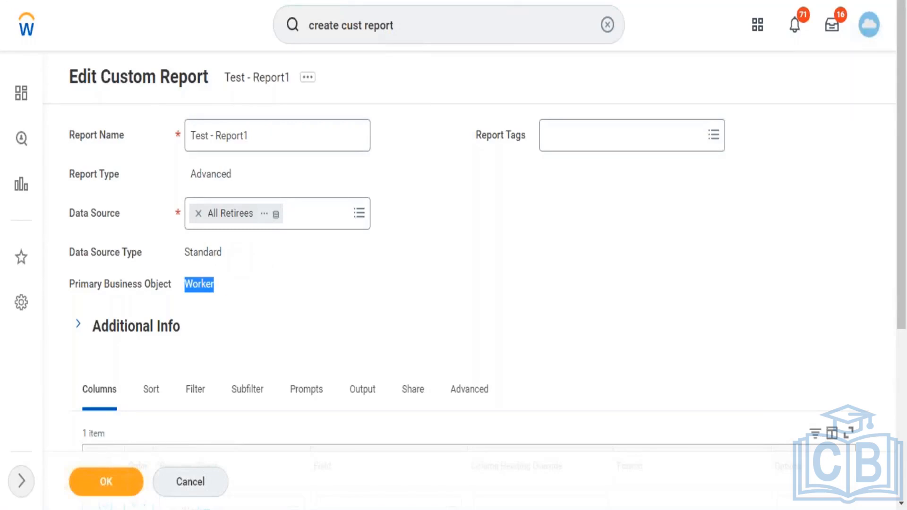
Replace the All Retirees data source of Test - Report1 with All Workers
click(198, 213)
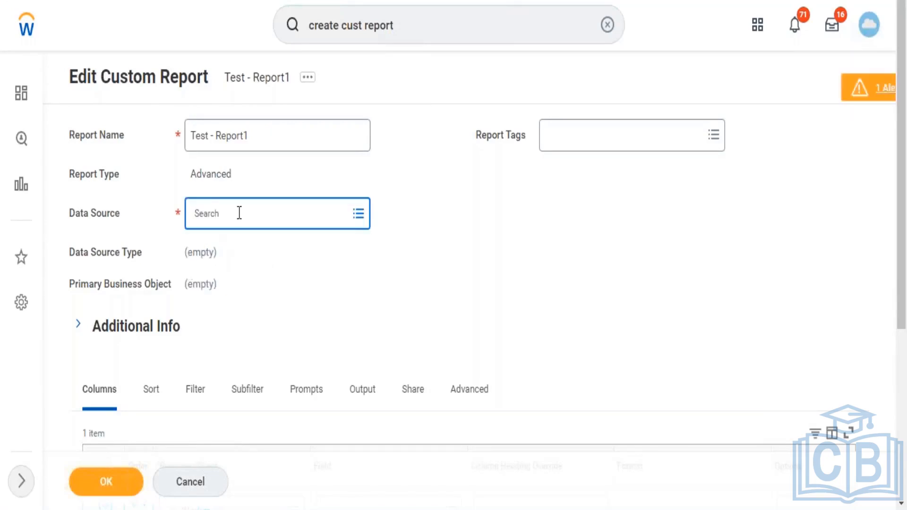
click(239, 213)
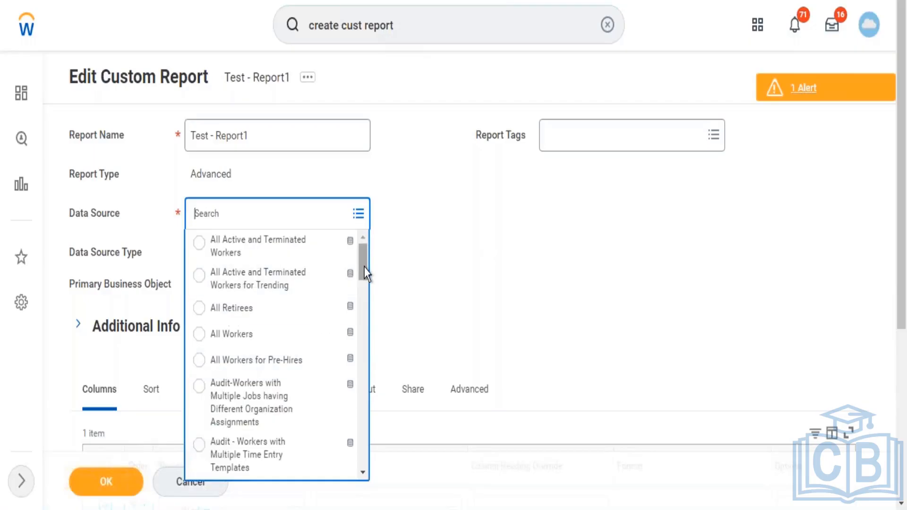
drag(363, 267, 367, 450)
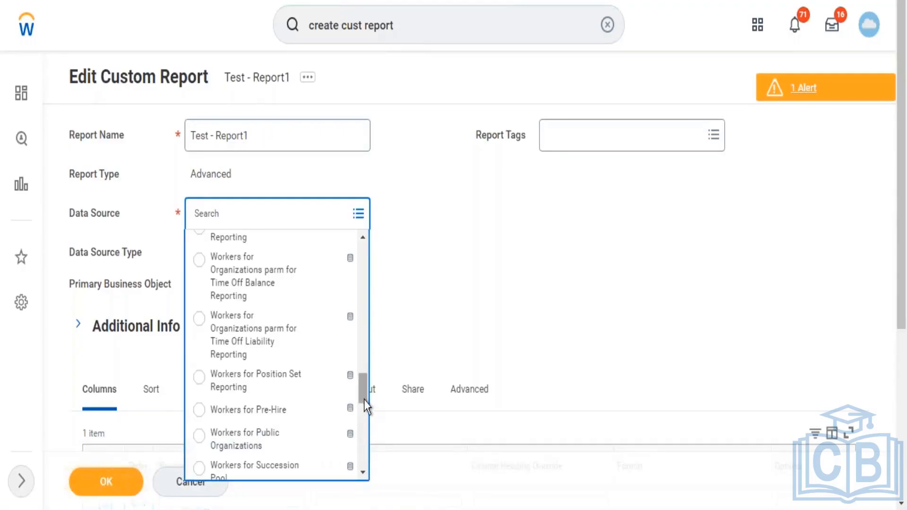
drag(366, 399, 372, 230)
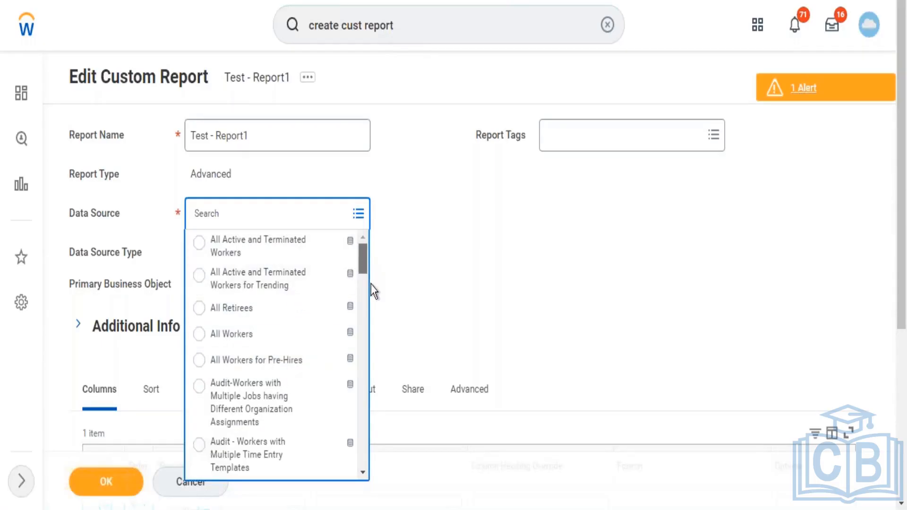
scroll(372, 287, down, 5)
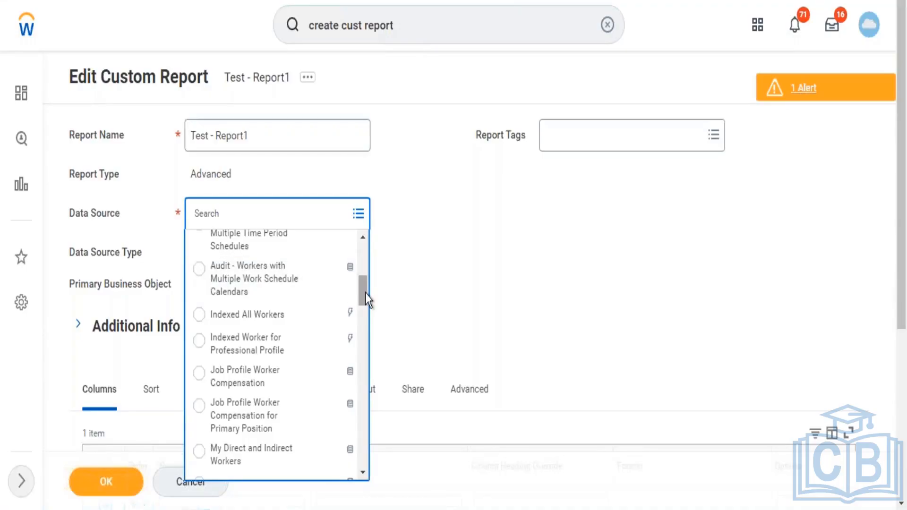
drag(365, 293, 373, 225)
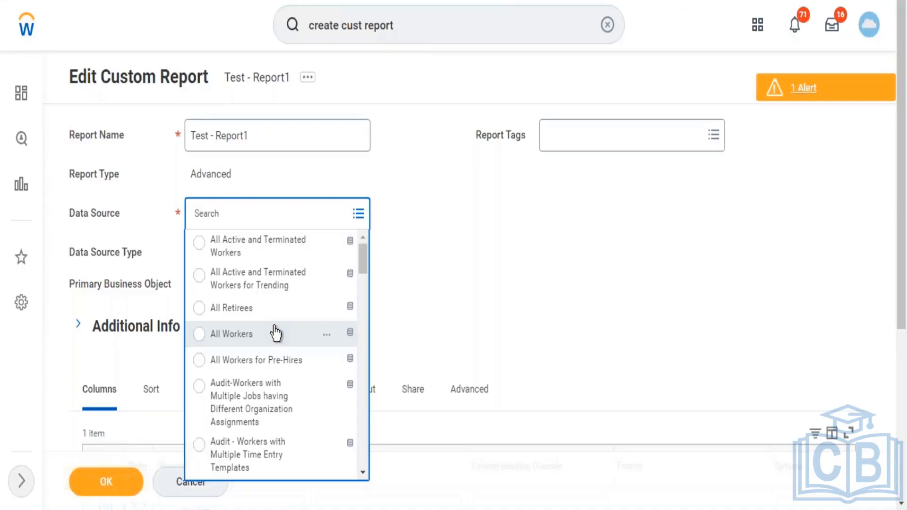
click(276, 333)
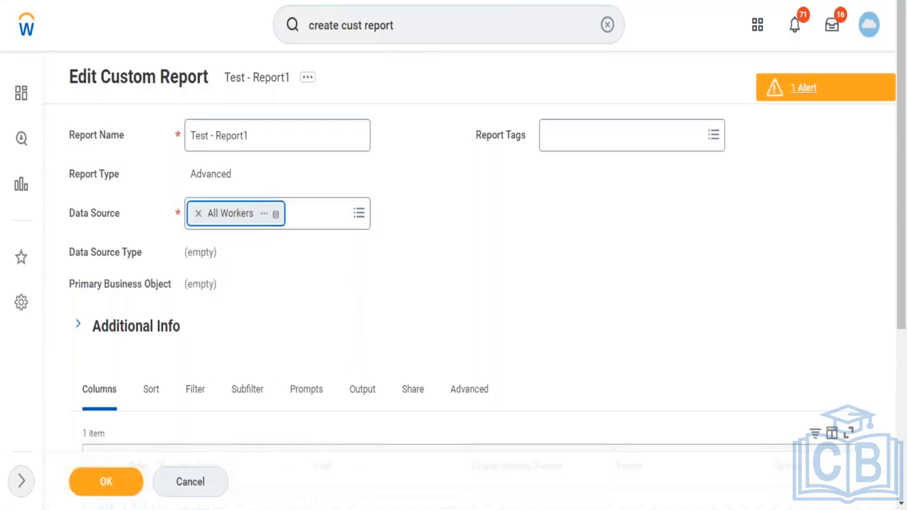
Add a filter condition on instances and search its field choices for "Active Status"
click(199, 384)
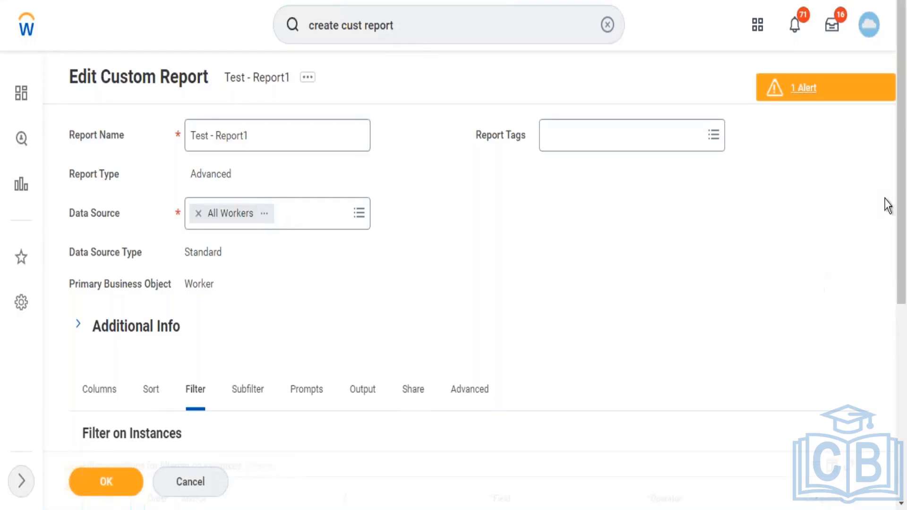
scroll(903, 178, down, 5)
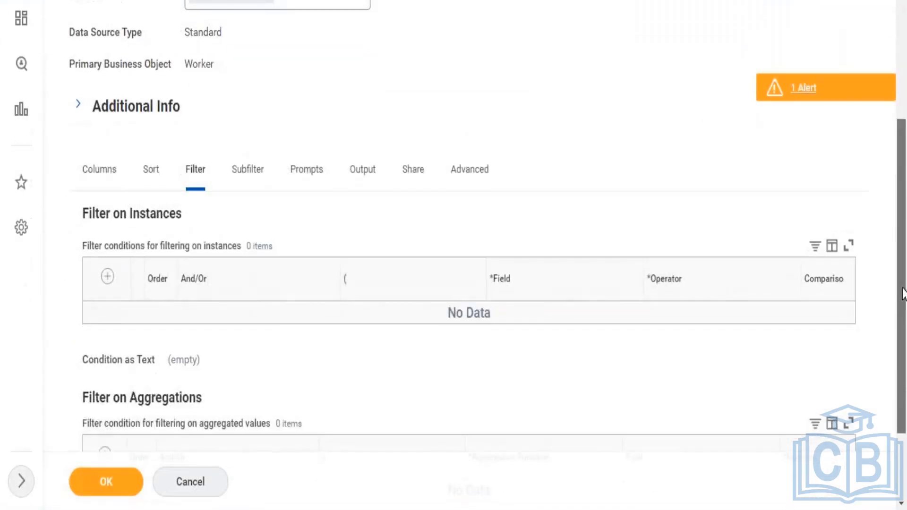
click(108, 277)
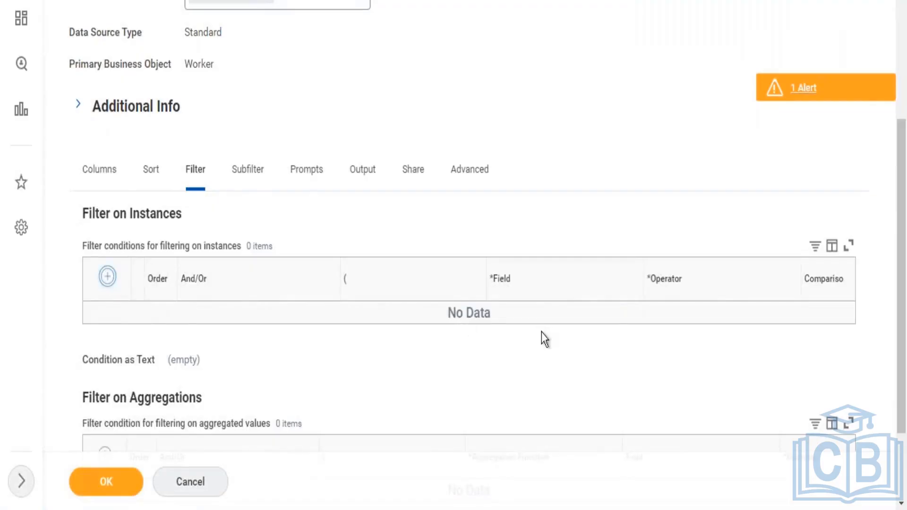
click(529, 330)
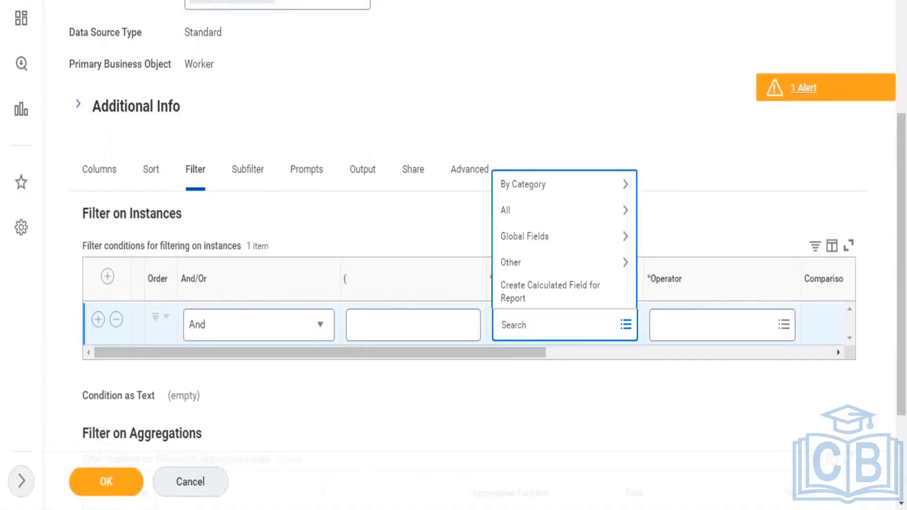
text(N)
key(BackSpace)
text(Acti)
text(ve )
text(Stta)
key(BackSpace)
key(BackSpace)
text(atus)
key(Return)
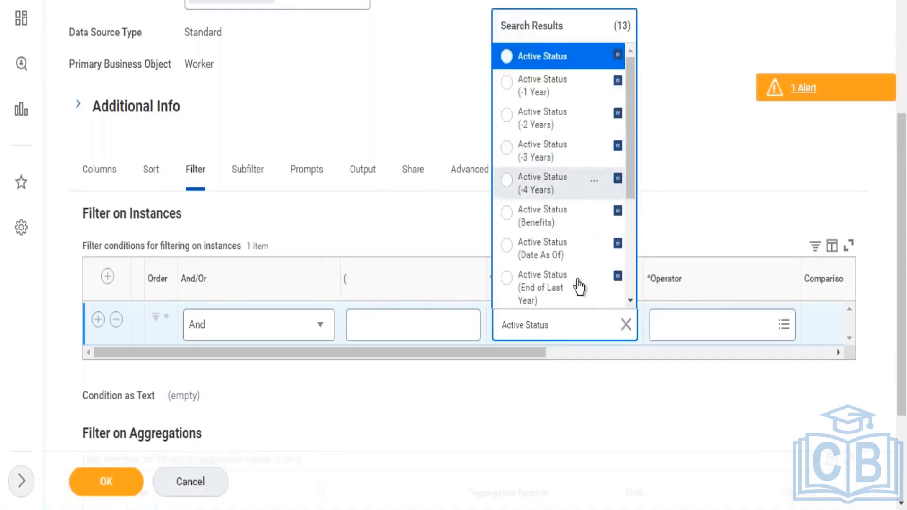
Search the filter condition's field choices for "is terminated" and for "On leave"
click(625, 325)
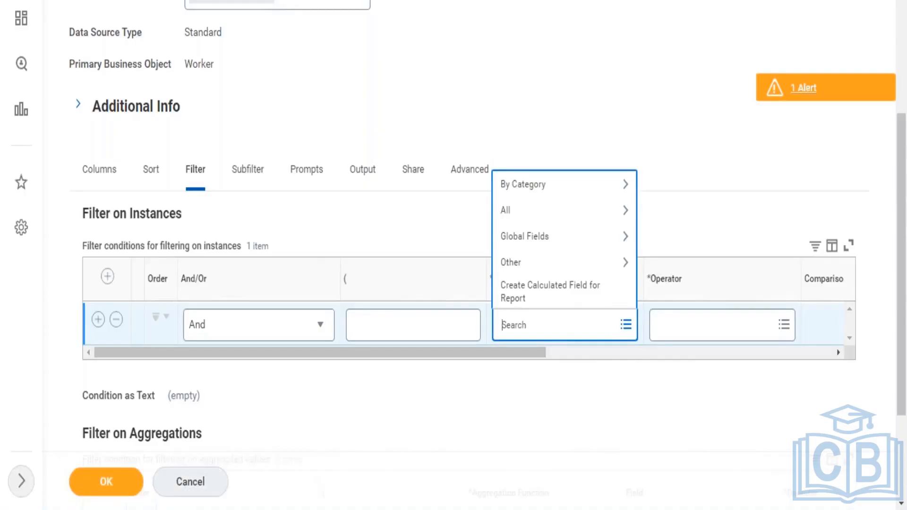
text(is terminated)
key(Return)
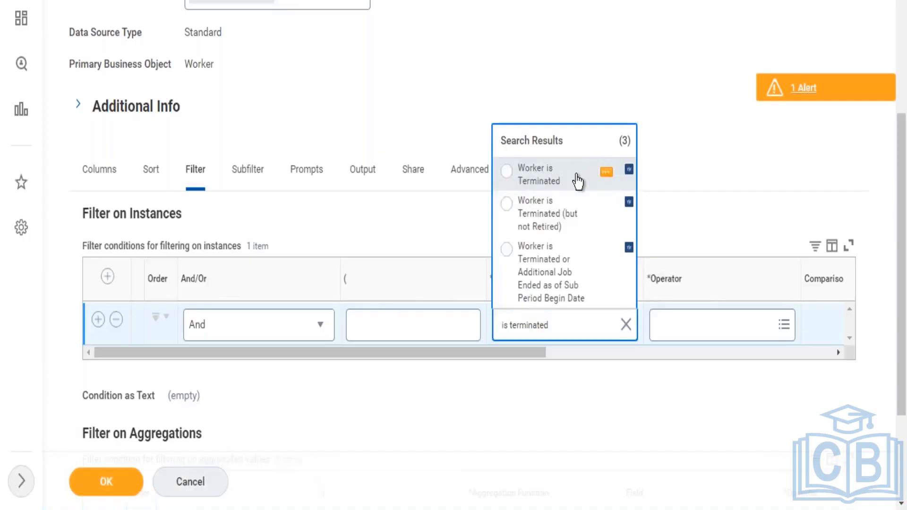
click(626, 325)
text(On leave)
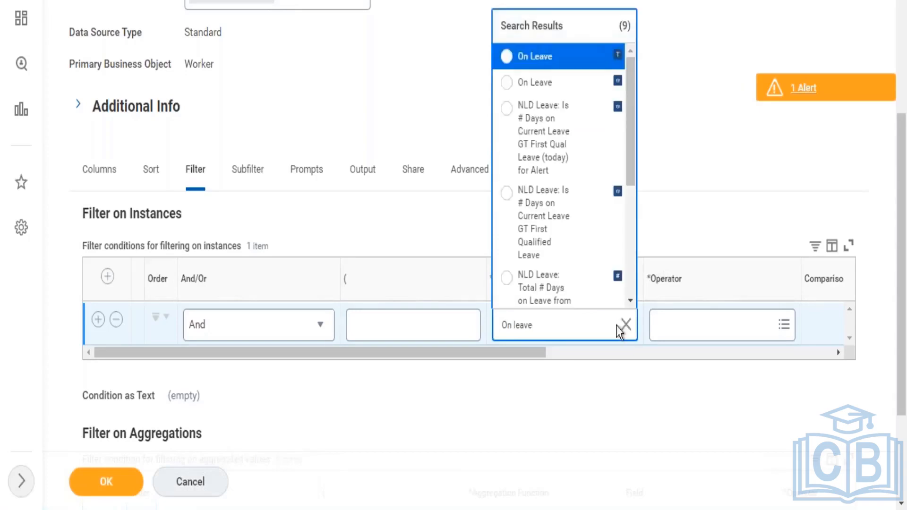
click(581, 65)
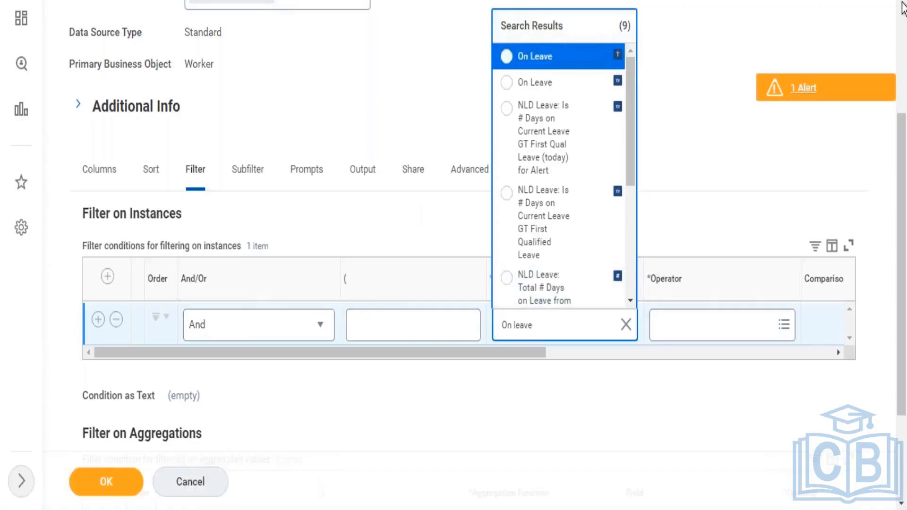
Leave the Test - Report1 editor and discard its unsaved changes
scroll(902, 7, up, 5)
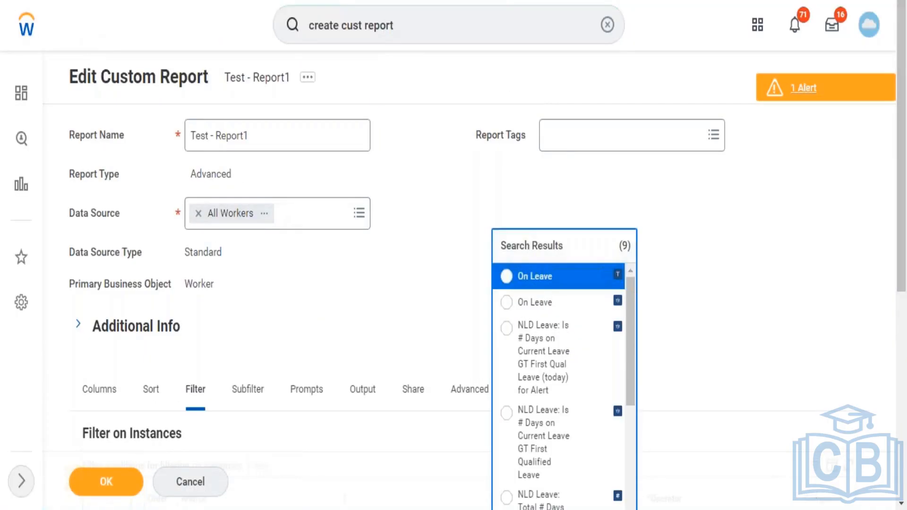
click(27, 25)
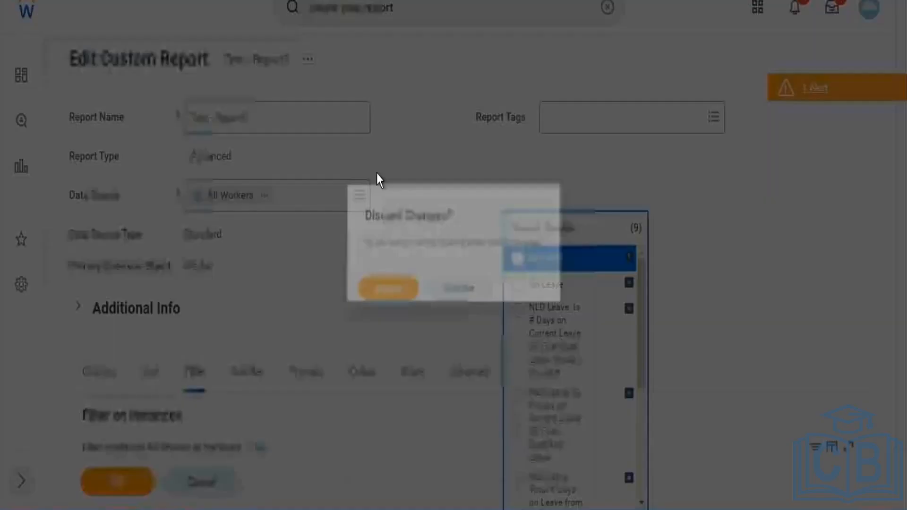
click(406, 288)
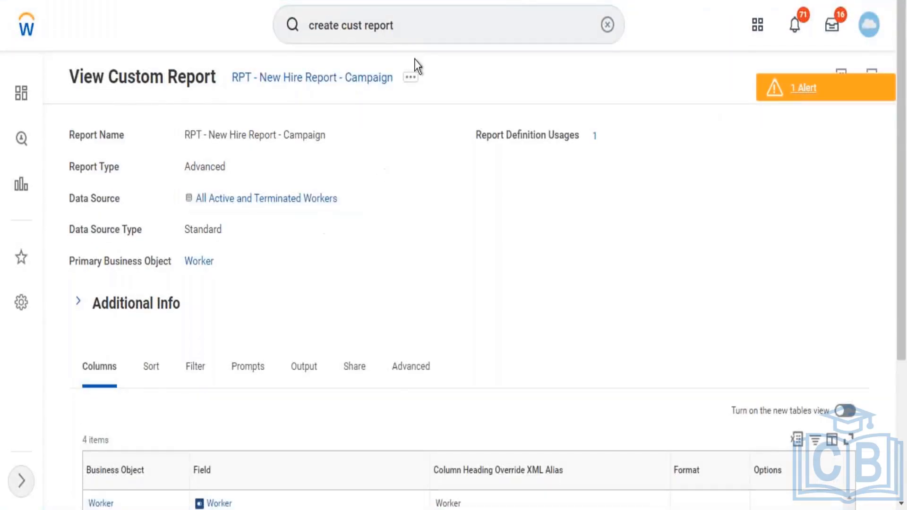
Search for "create cust report" and open the Create Custom Report task
click(423, 26)
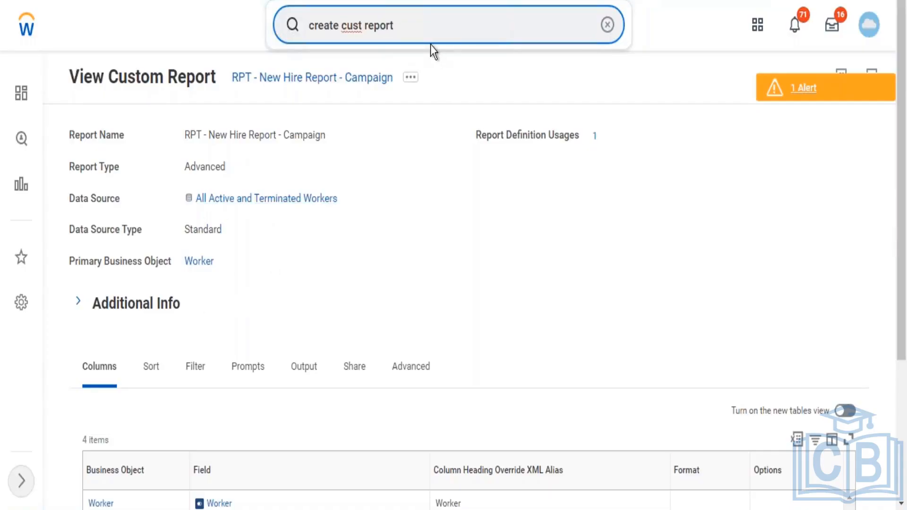
key(Return)
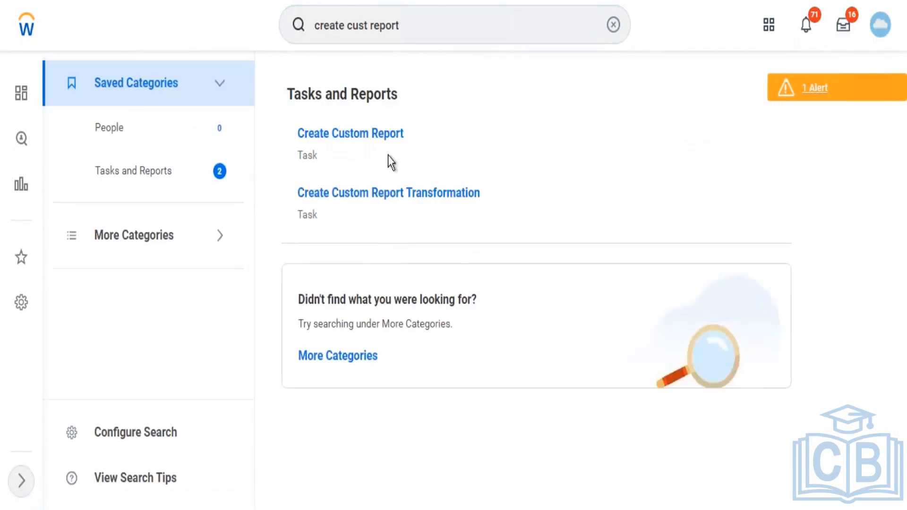
click(372, 134)
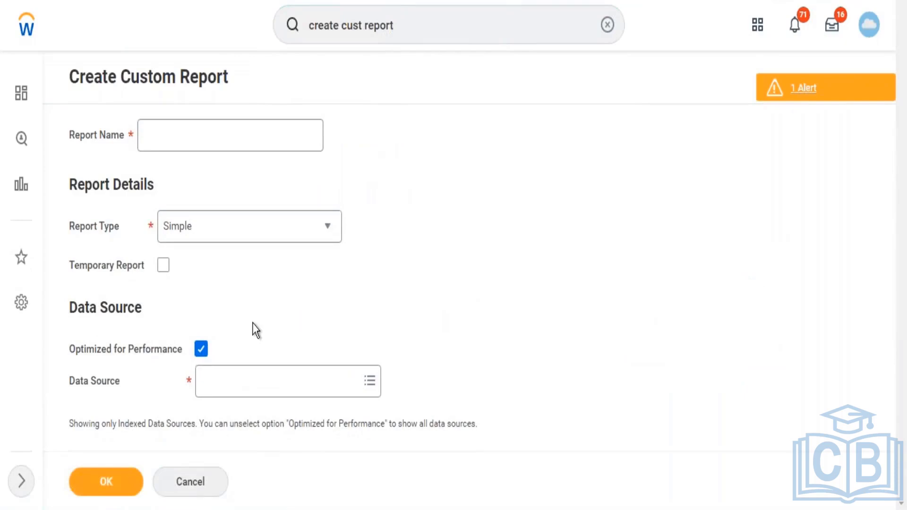
Set the report type to Advanced with Optimized for Performance on, and enter "Test - Report2" as the report name
click(246, 240)
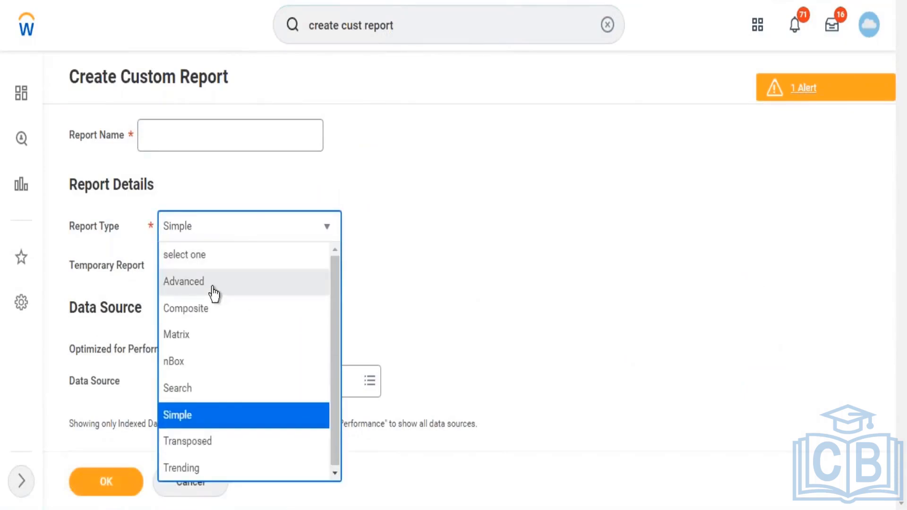
click(213, 293)
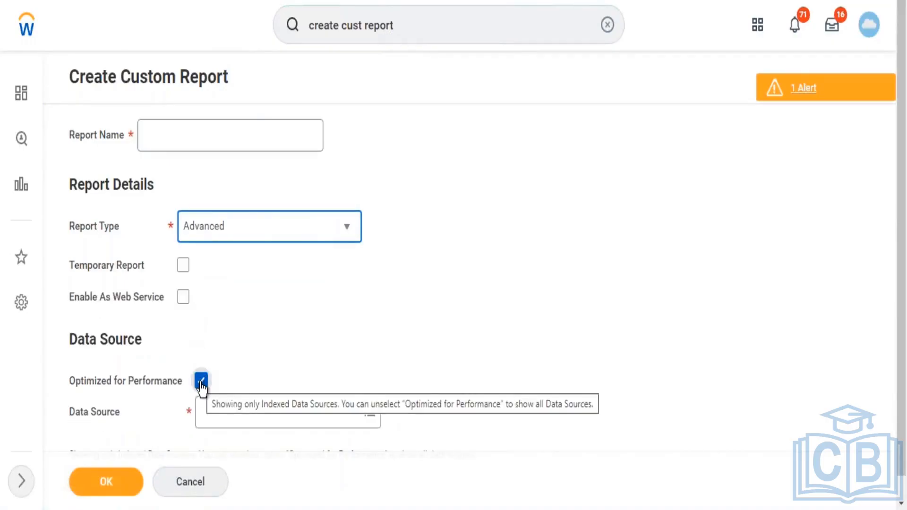
click(201, 381)
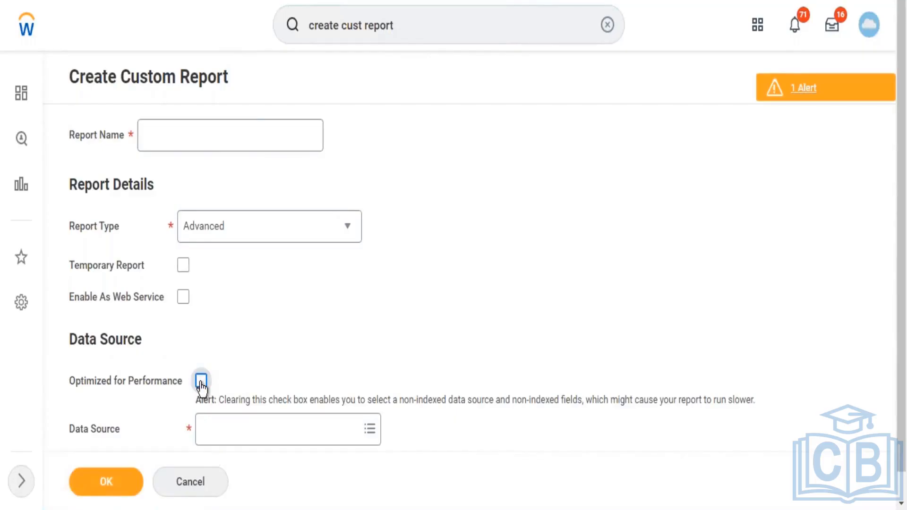
click(201, 381)
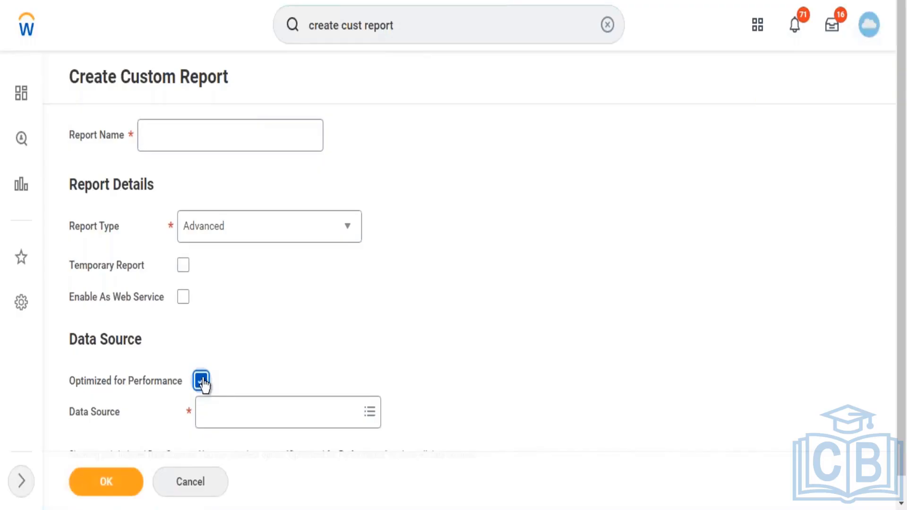
click(217, 142)
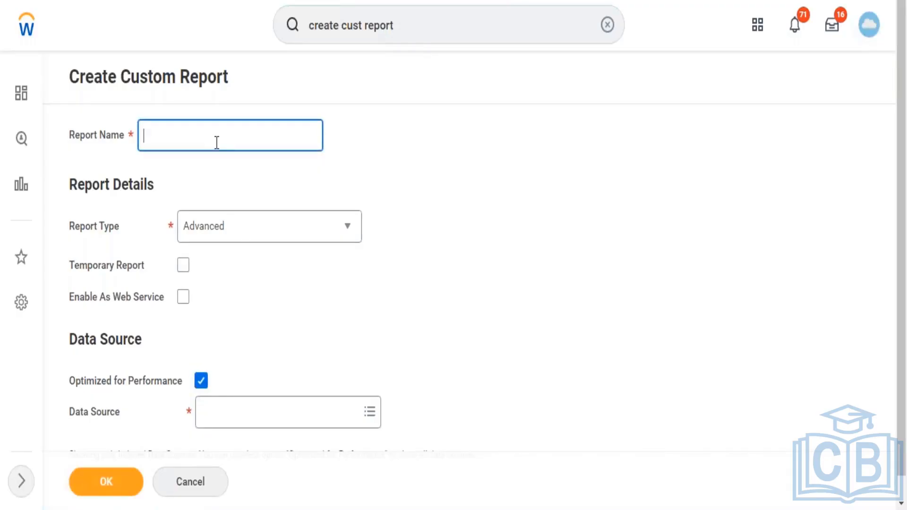
text(Test - Report2)
Search the data sources for "workers hcm", select Workers for HCM Reporting and create the report
click(243, 418)
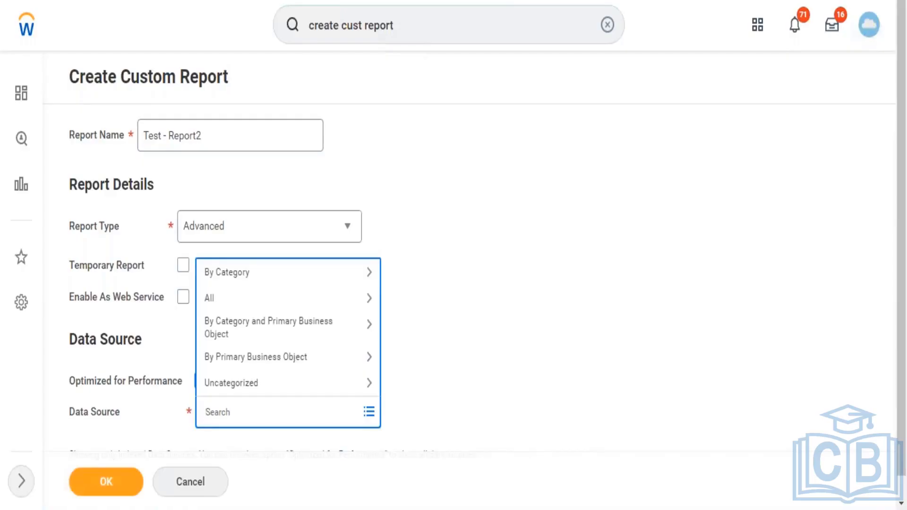
text(workers hcm)
key(Return)
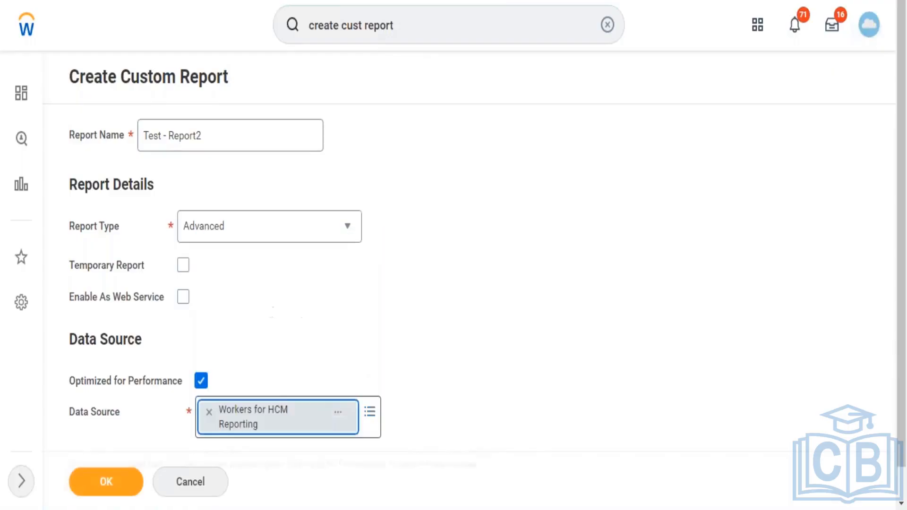
click(121, 489)
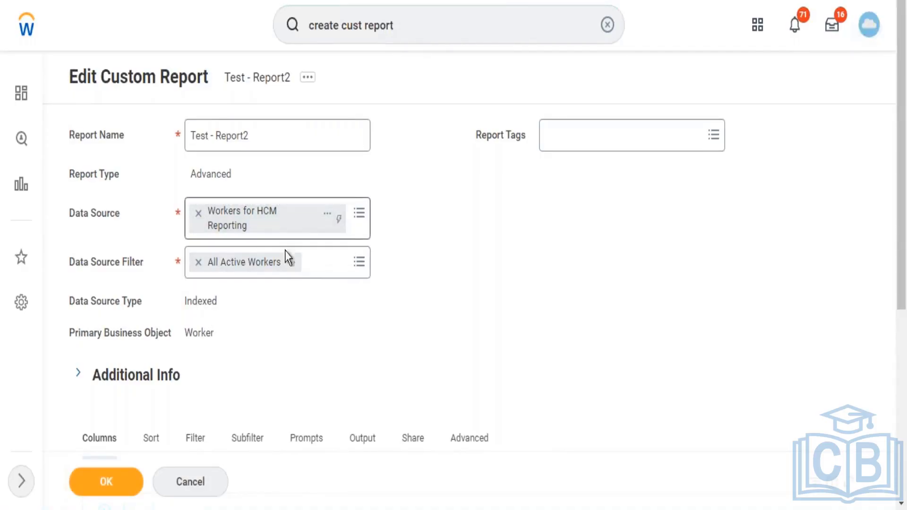
Review the available data source filters, the data source type and the filter conditions section of Test - Report2
click(365, 268)
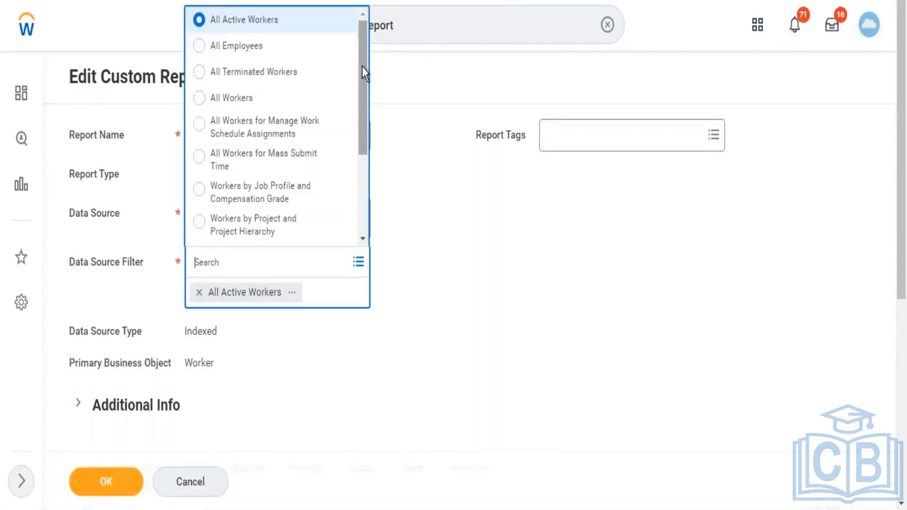
drag(362, 67, 358, 221)
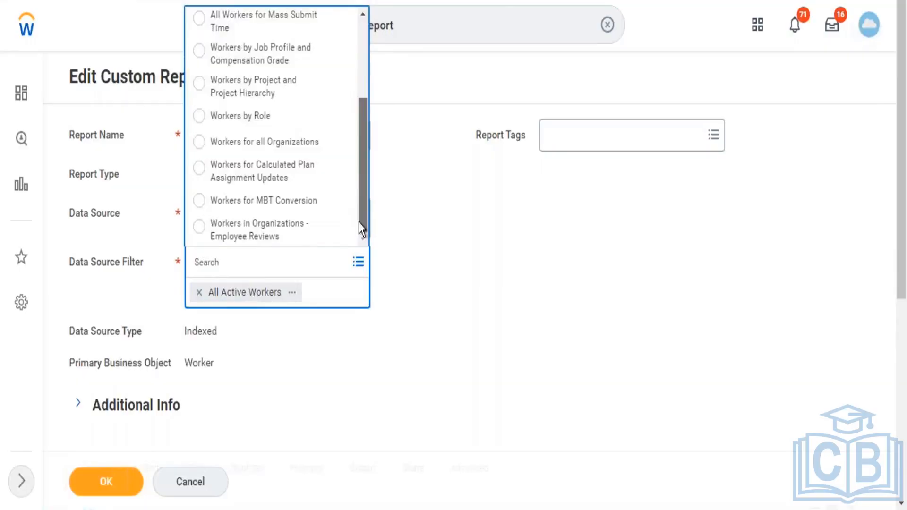
click(451, 282)
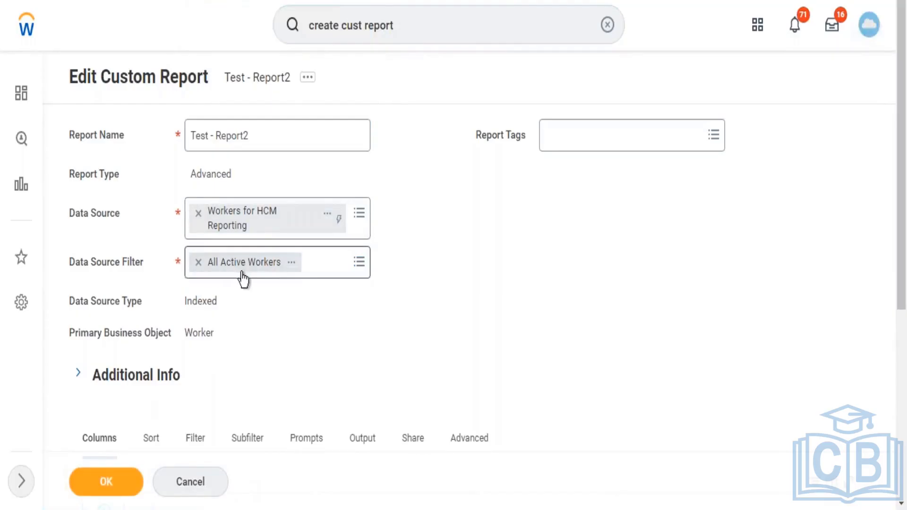
double_click(191, 304)
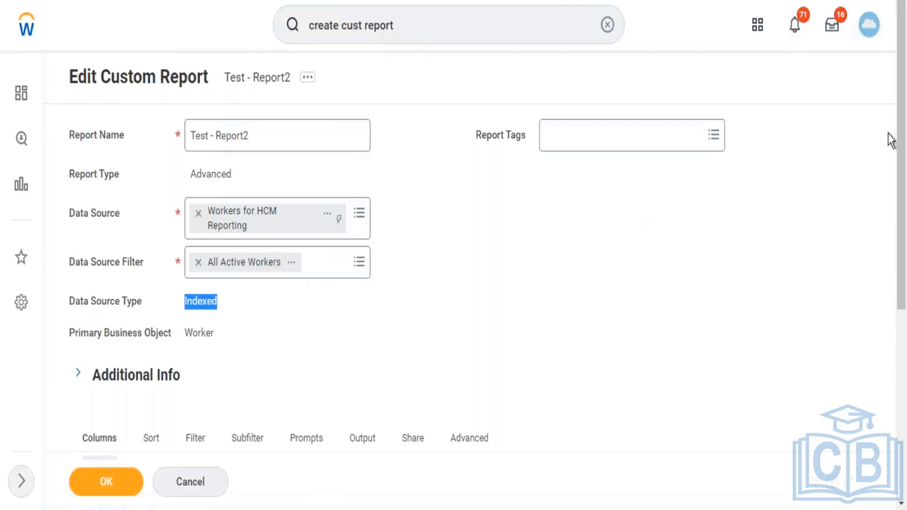
drag(903, 91, 902, 156)
click(199, 345)
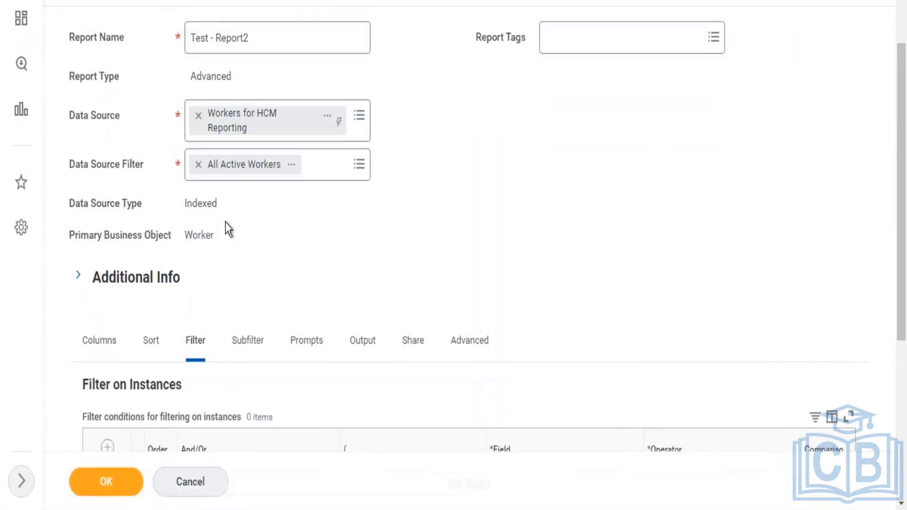
Review the available data source filters for Workers for HCM Reporting without changing the selected filter
click(347, 167)
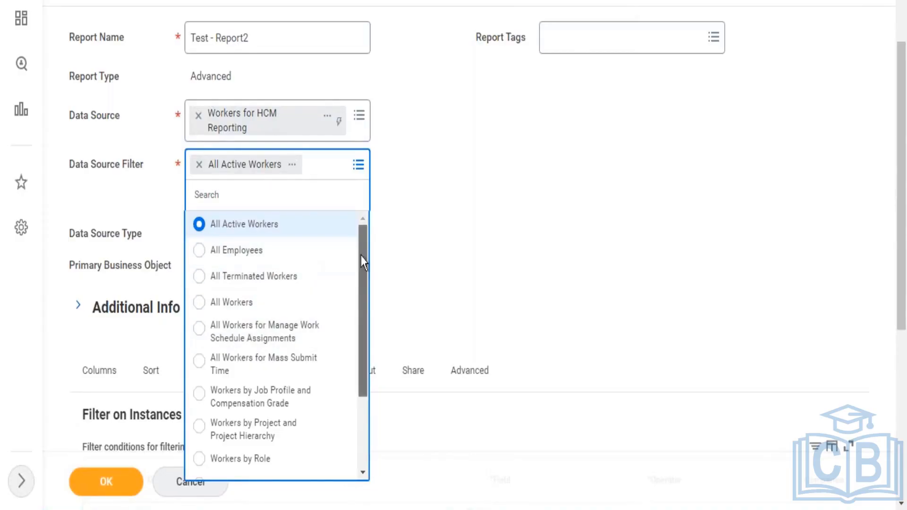
drag(361, 256, 361, 293)
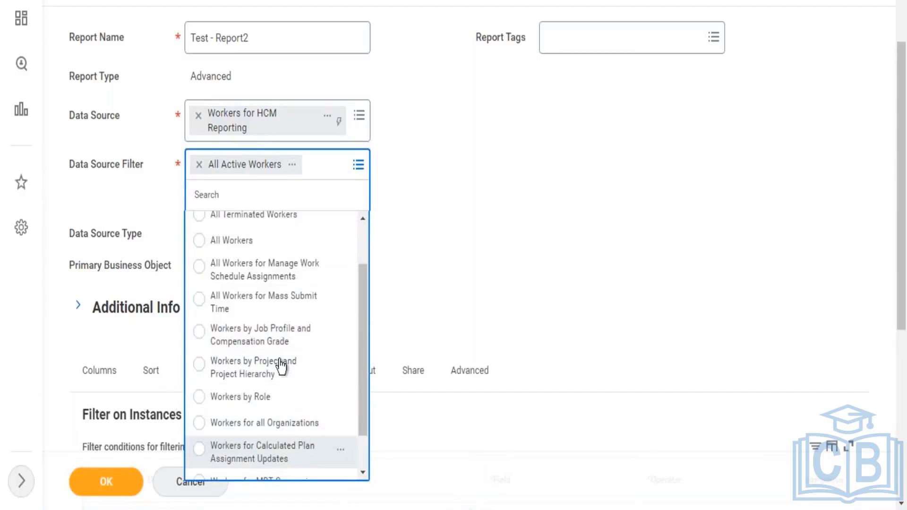
click(440, 262)
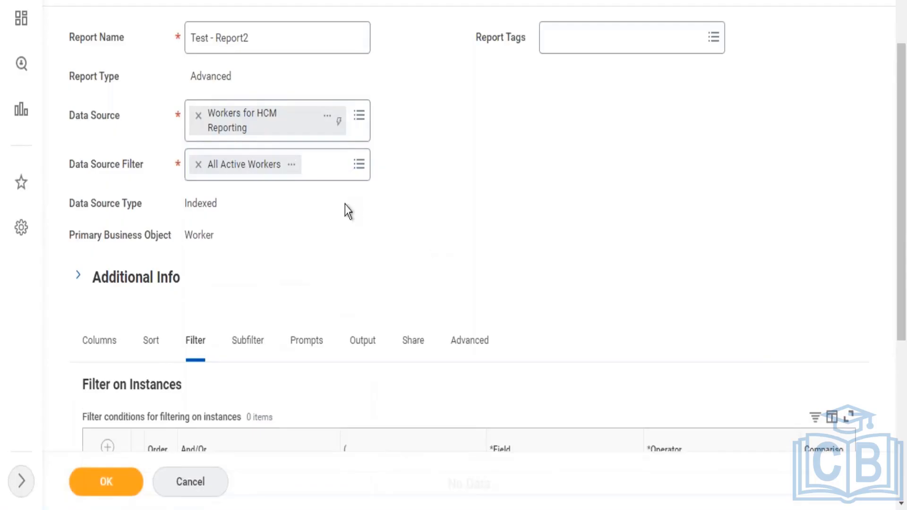
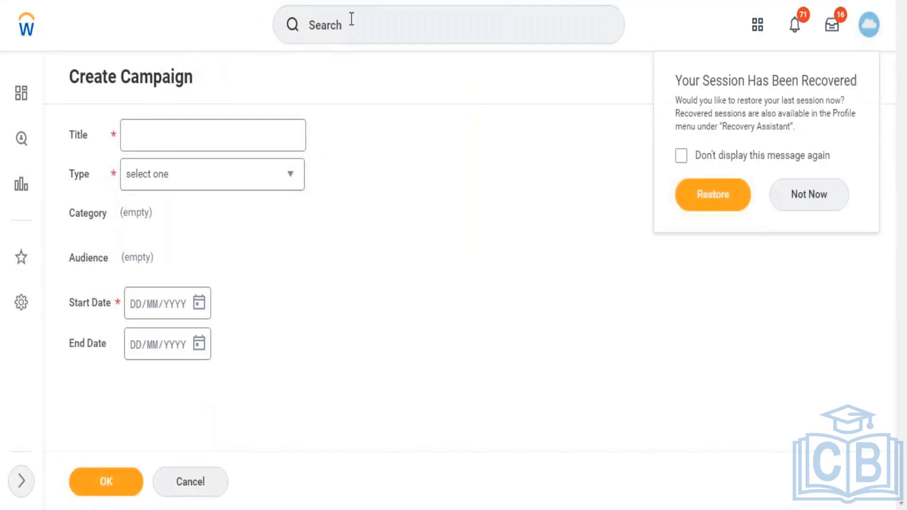
Search for "data sources" and open the Data Sources report
click(352, 19)
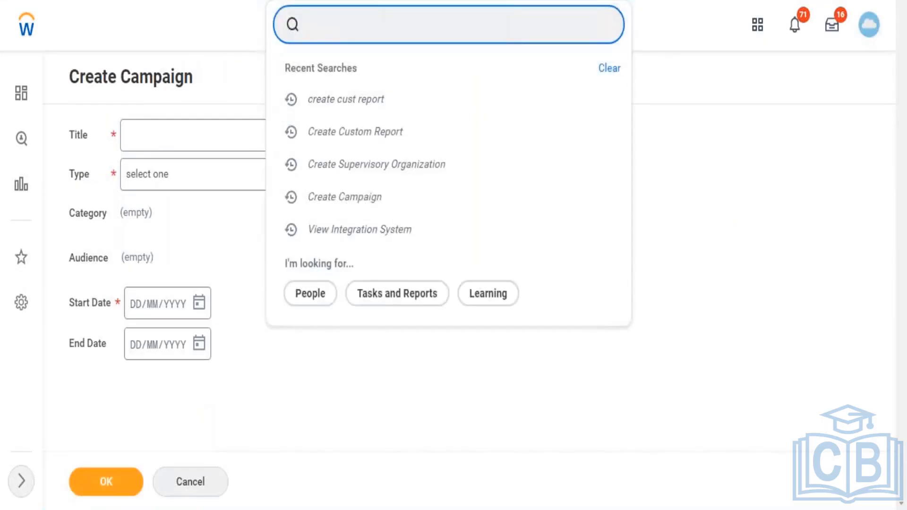
text(data sou)
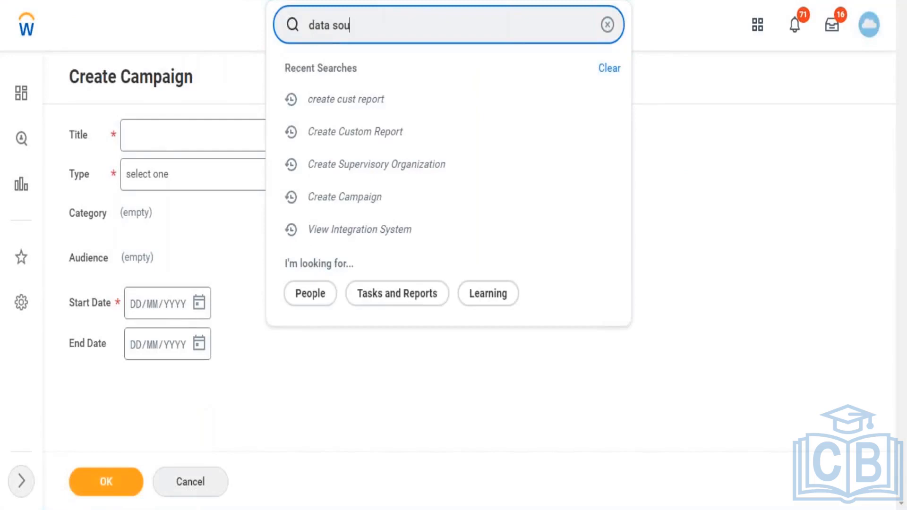
text(rces)
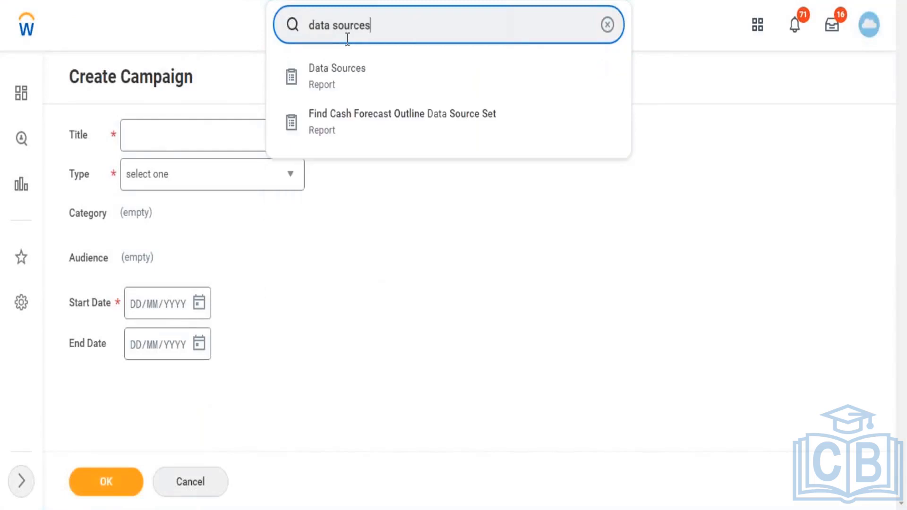
click(344, 85)
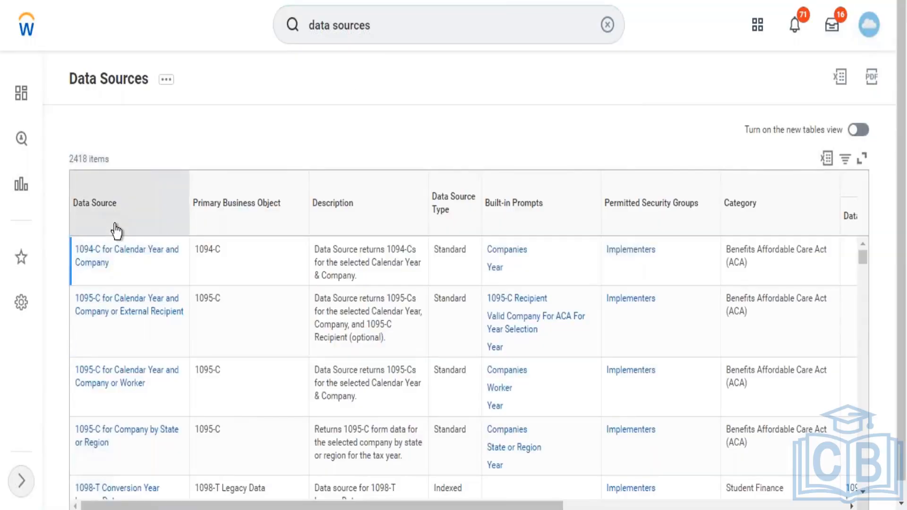
Filter the Primary Business Object column to values containing "worker" and look over the first matching data sources
click(246, 204)
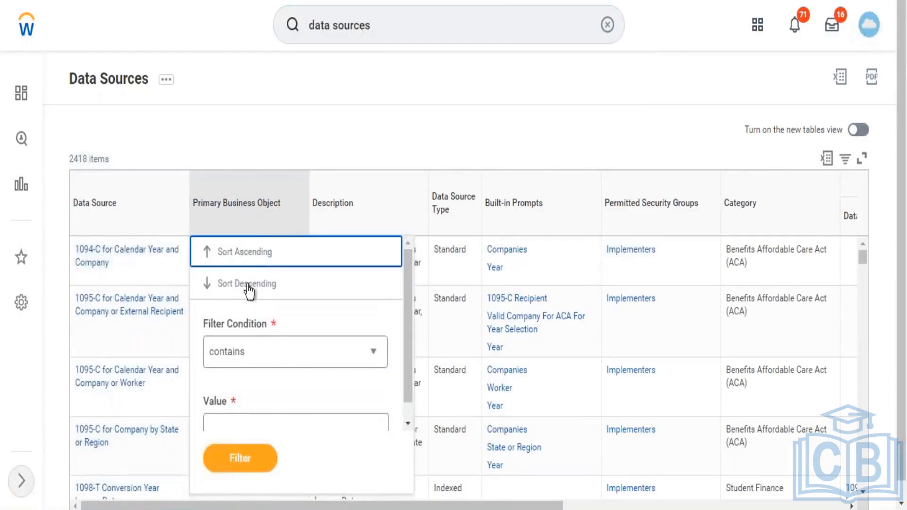
click(312, 418)
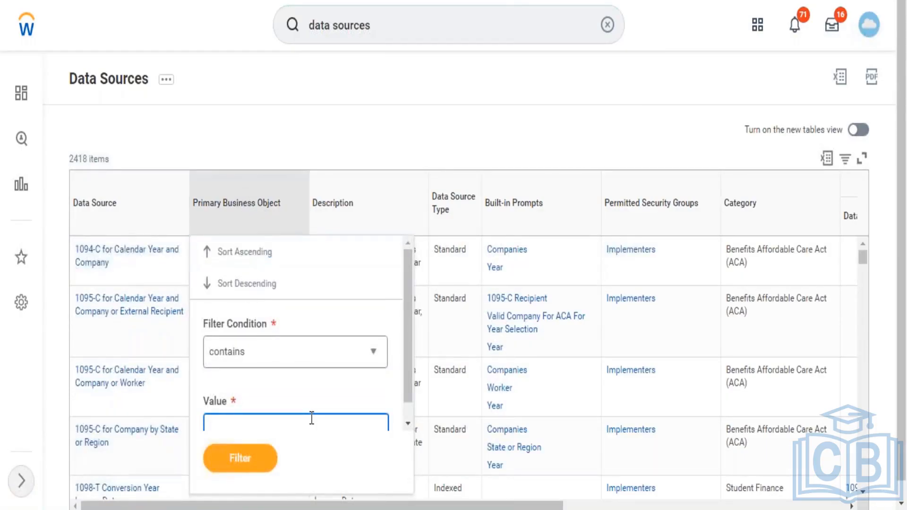
text(worker)
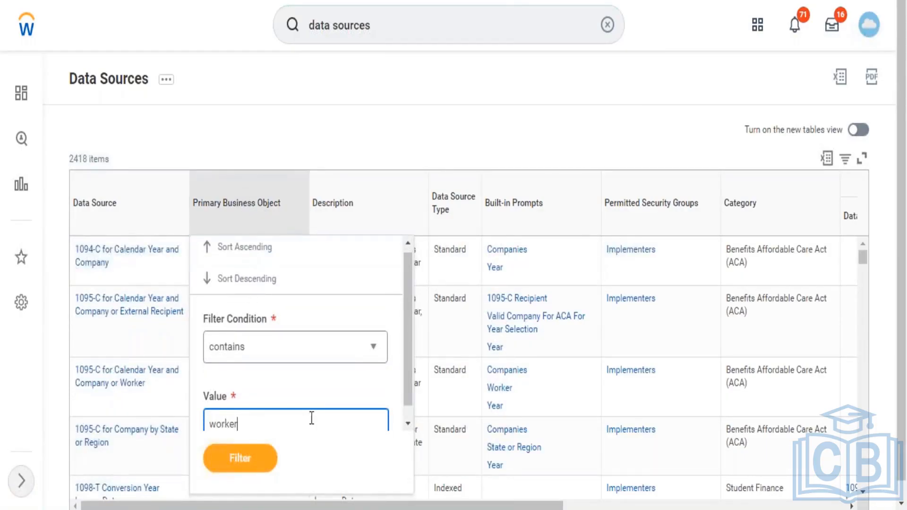
click(265, 461)
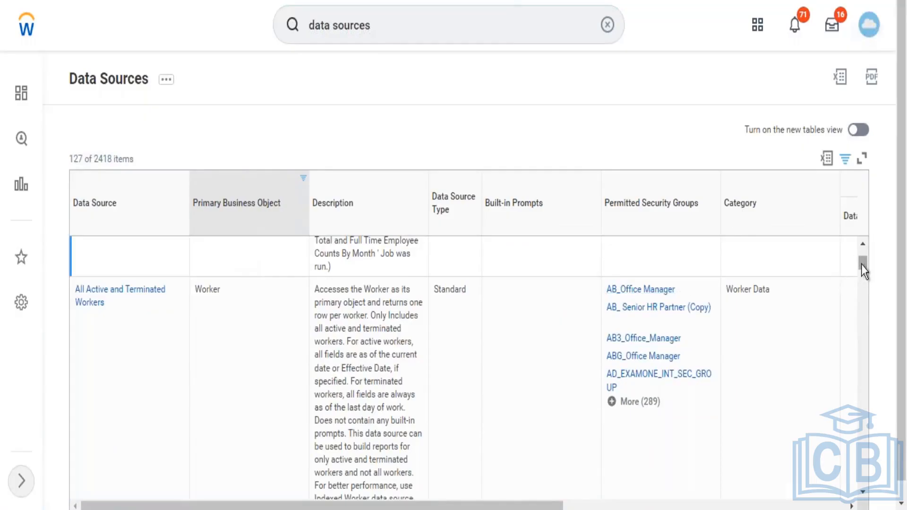
drag(861, 264, 863, 239)
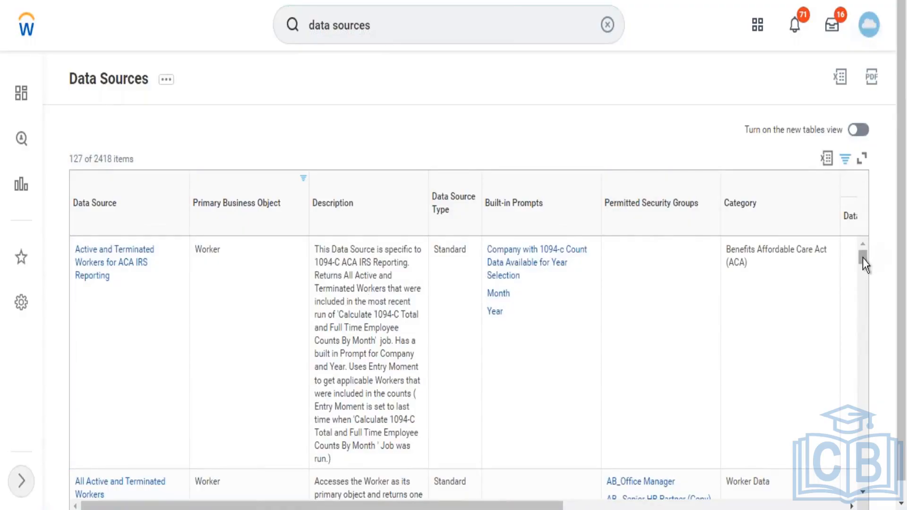
drag(863, 258, 789, 194)
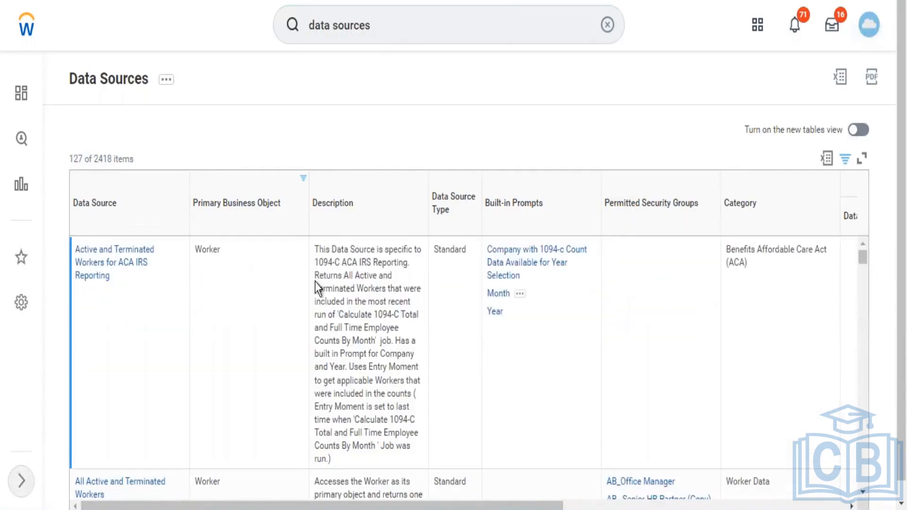
Change the Primary Business Object filter value to "Employee" and apply it
click(266, 226)
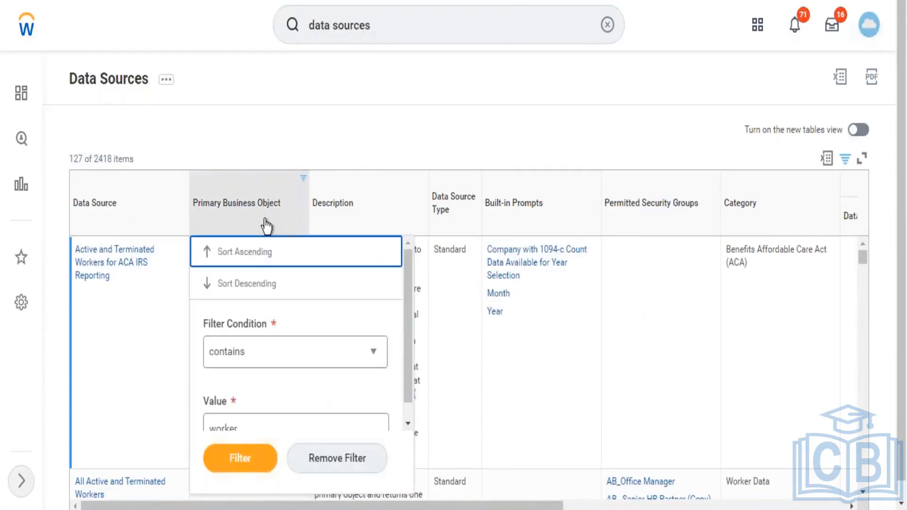
click(409, 421)
click(279, 402)
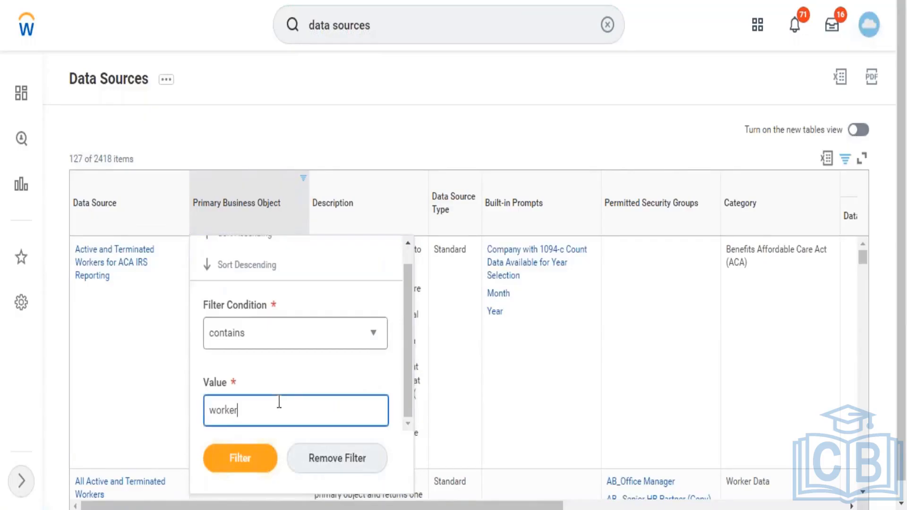
double_click(279, 403)
text(Employy)
key(BackSpace)
key(BackSpace)
text(yee)
click(243, 466)
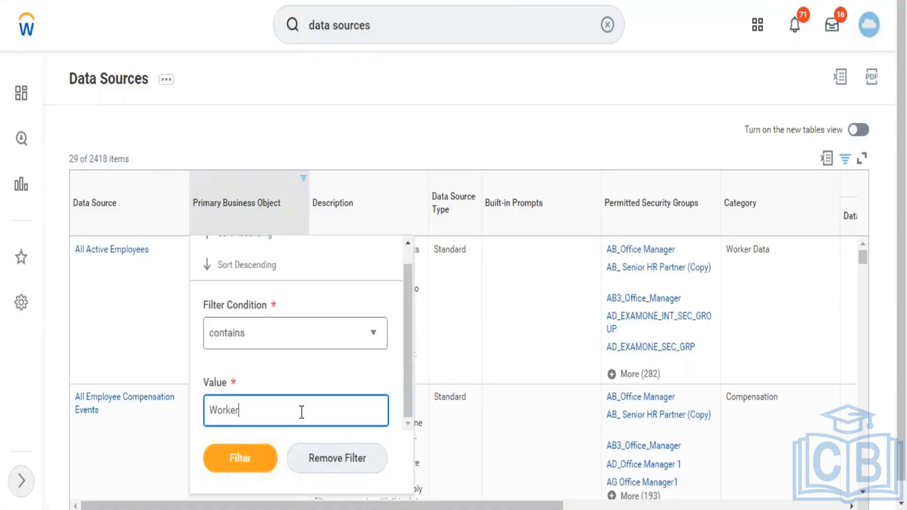
Filter the Primary Business Object column by "Worker" again and browse the matching data sources as far as All Workers
click(242, 459)
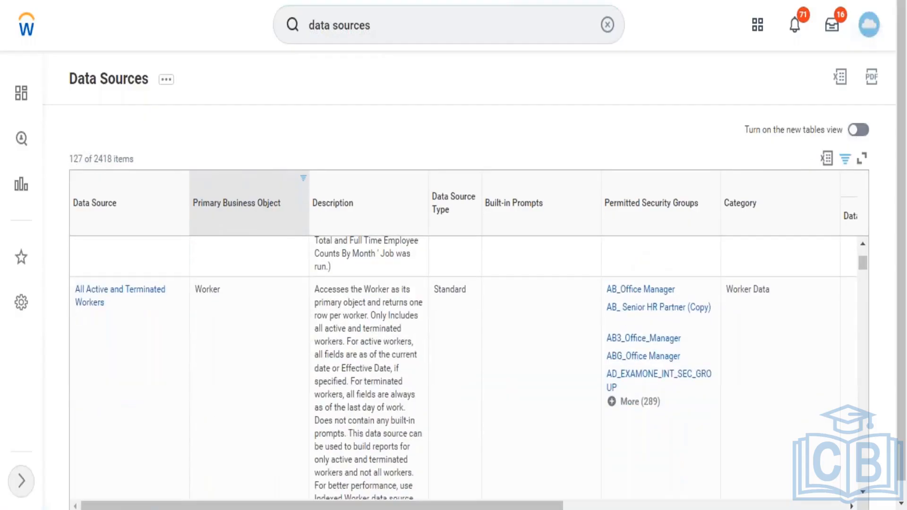
click(863, 494)
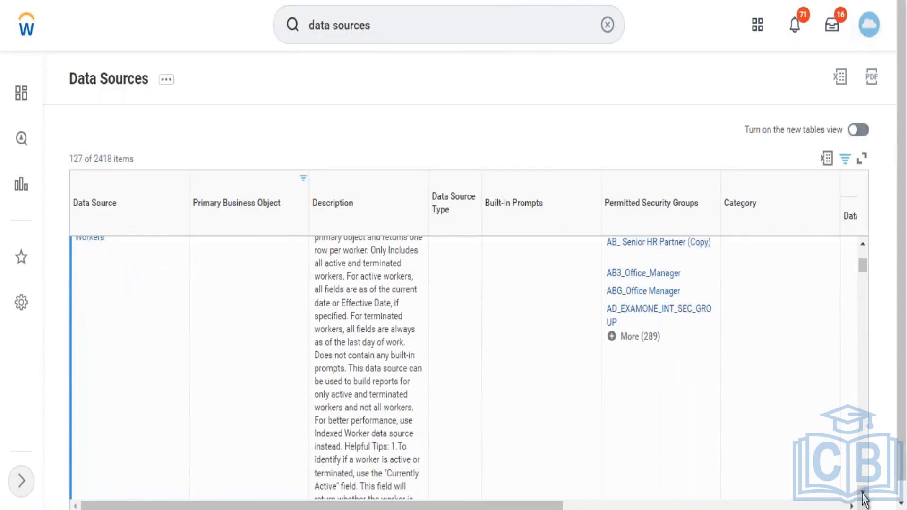
click(863, 494)
click(863, 494)
click(863, 493)
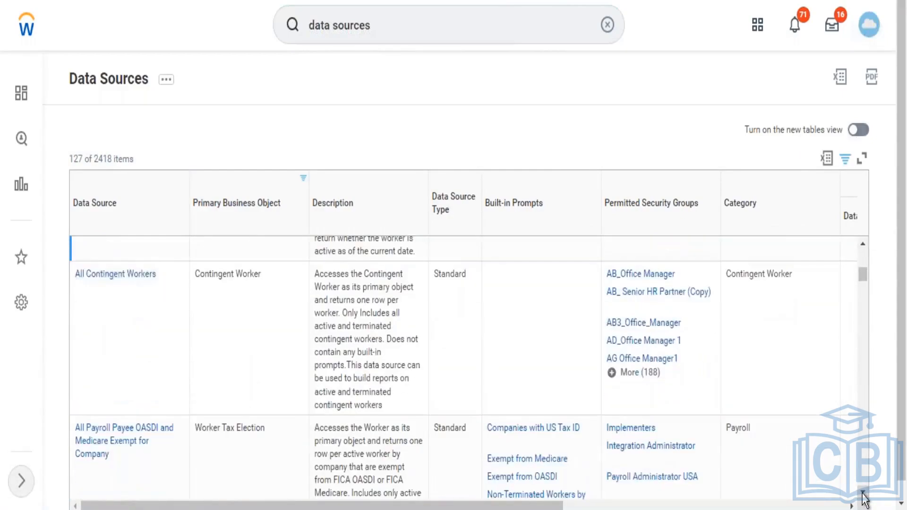
click(863, 494)
click(863, 493)
click(863, 494)
click(863, 493)
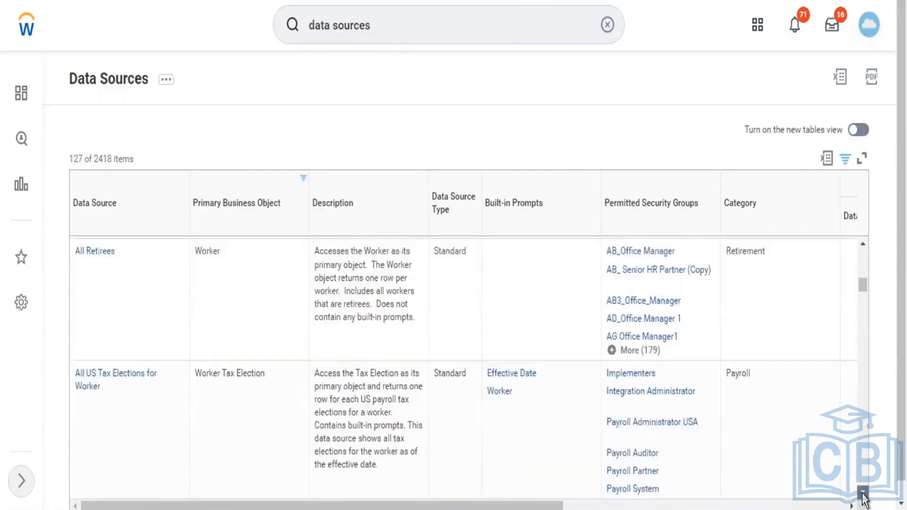
click(863, 494)
click(863, 493)
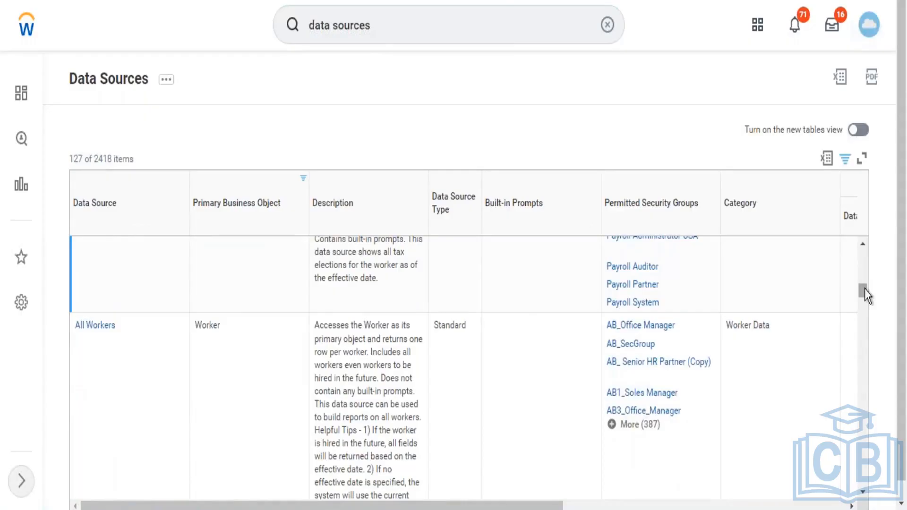
drag(865, 289, 865, 236)
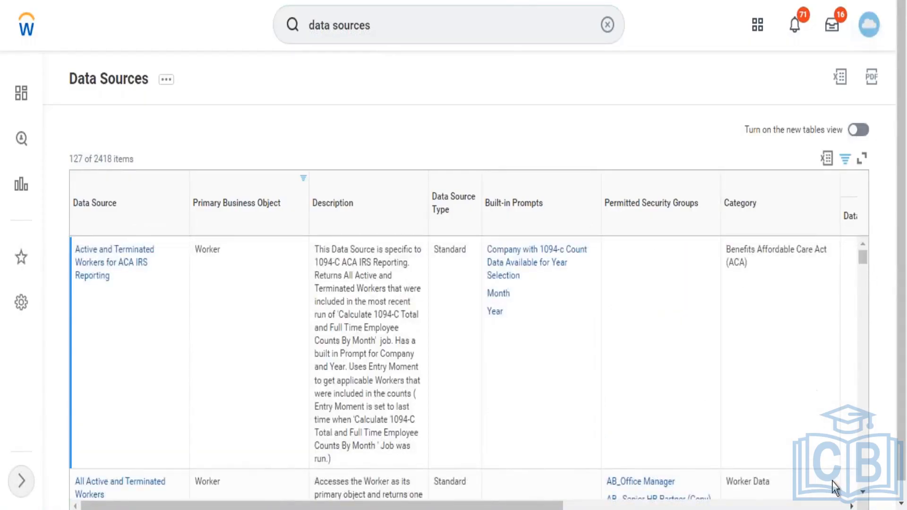
Examine the descriptions and types of the worker-related data sources, and the primary business object of All Workers
scroll(861, 491, down, 3)
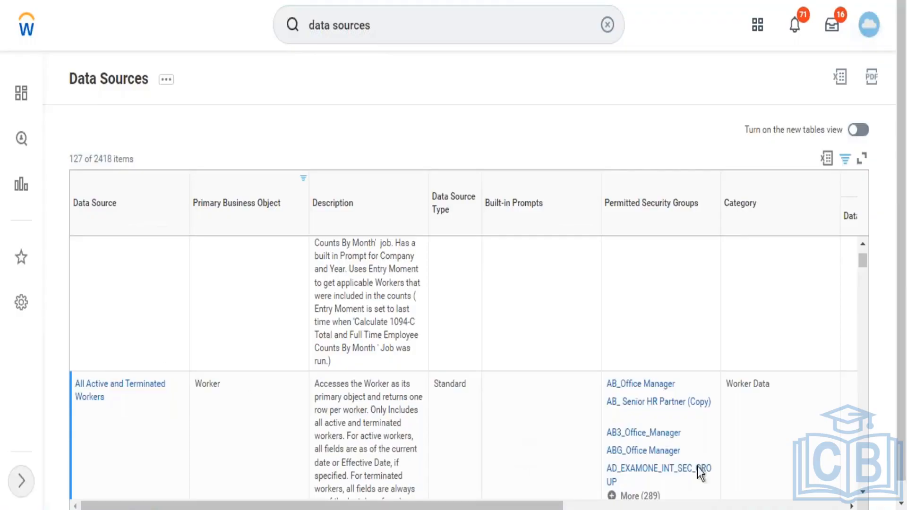
click(863, 492)
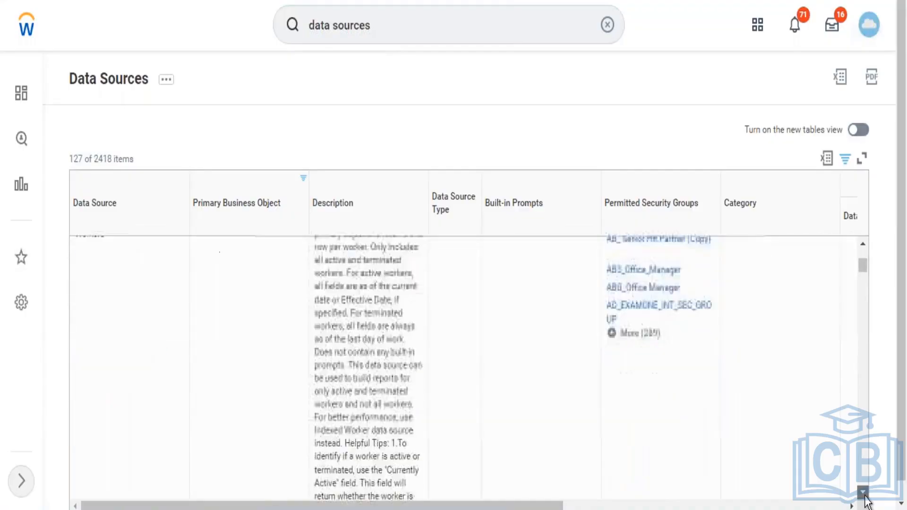
click(863, 493)
click(864, 493)
click(864, 493)
click(864, 493)
click(864, 493)
click(864, 493)
click(864, 493)
click(863, 493)
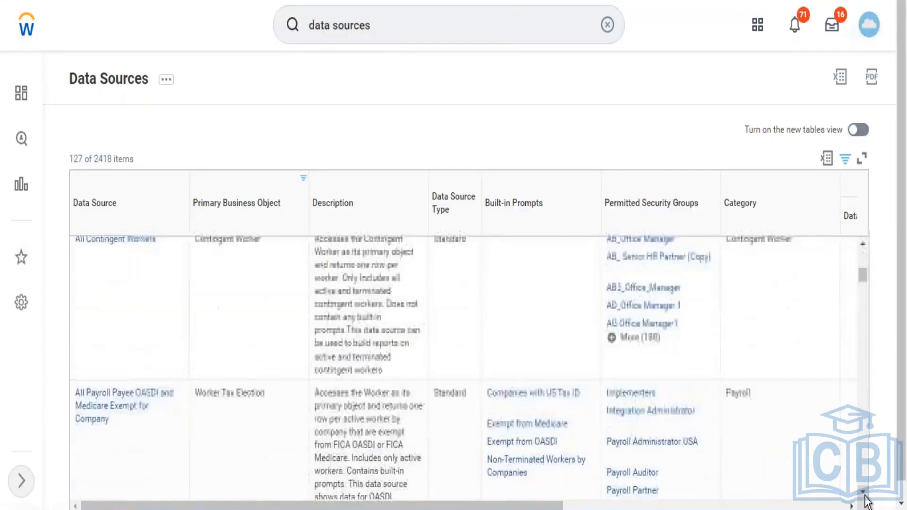
click(864, 493)
click(863, 493)
click(864, 493)
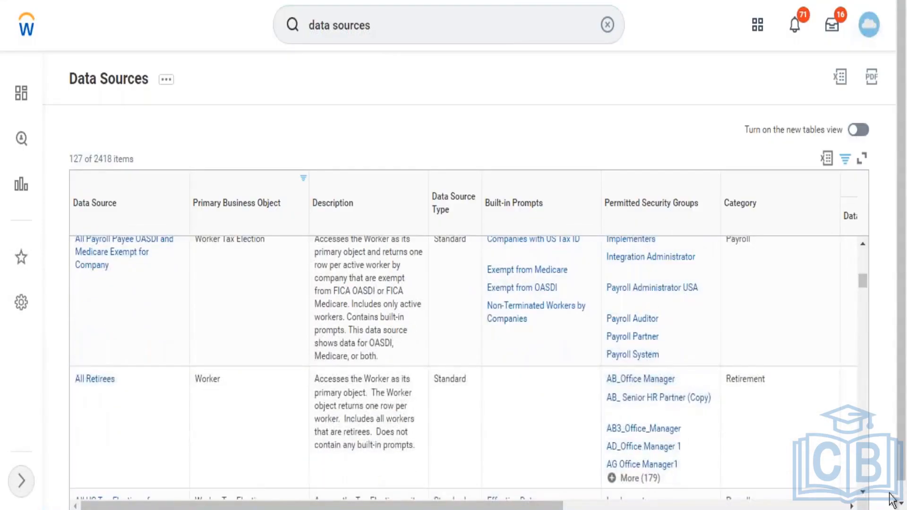
click(863, 493)
click(863, 494)
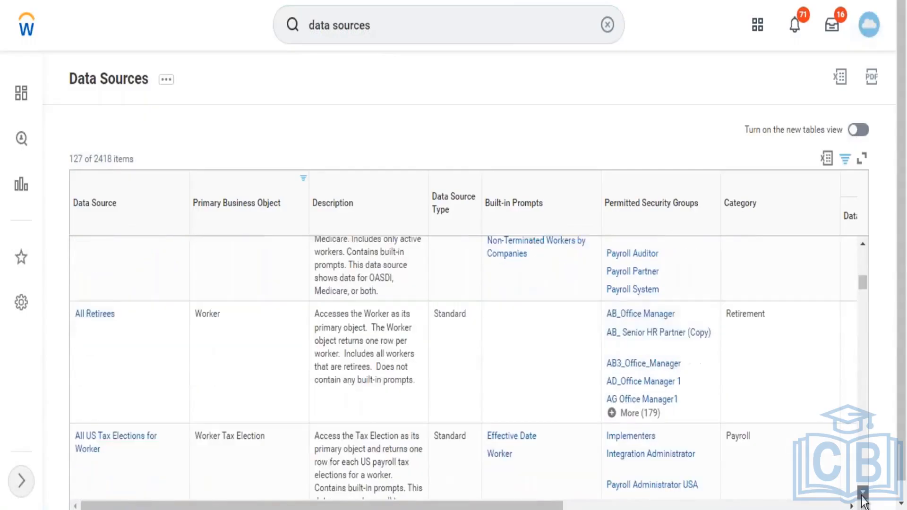
click(863, 494)
click(863, 494)
click(863, 494)
click(863, 494)
click(863, 494)
click(863, 494)
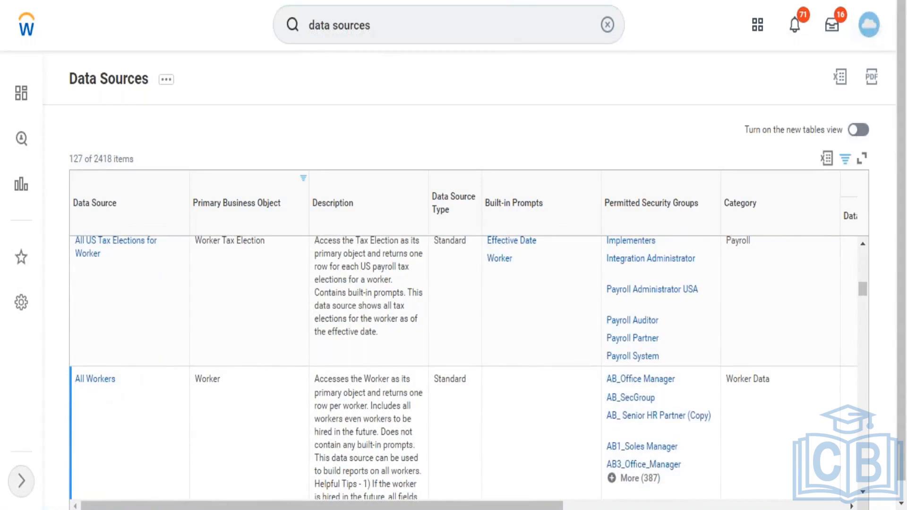
double_click(210, 378)
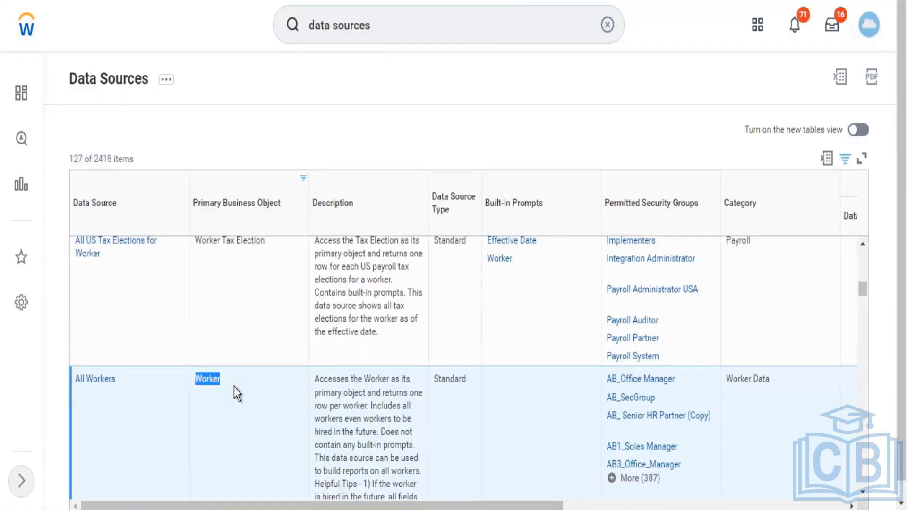
key(ctrl+shift+a)
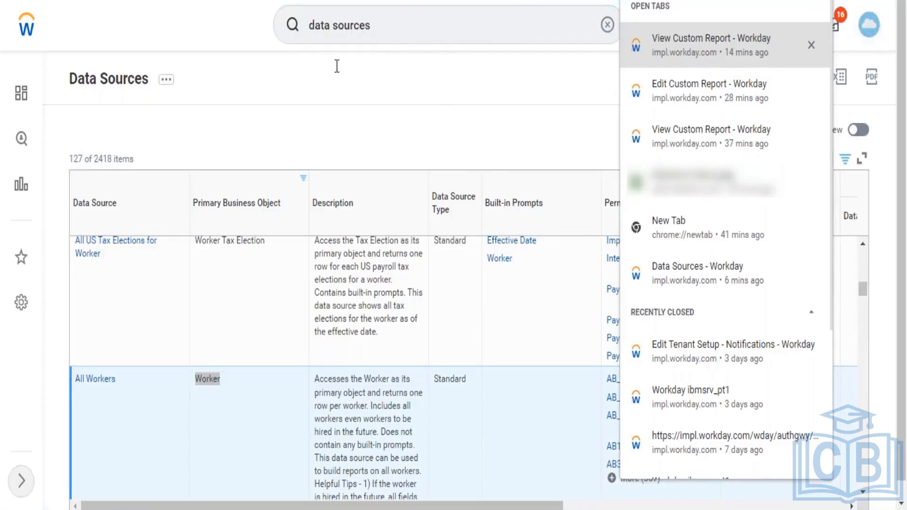
click(273, 209)
Change the Primary Business Object filter value to "Course" and apply it
click(273, 208)
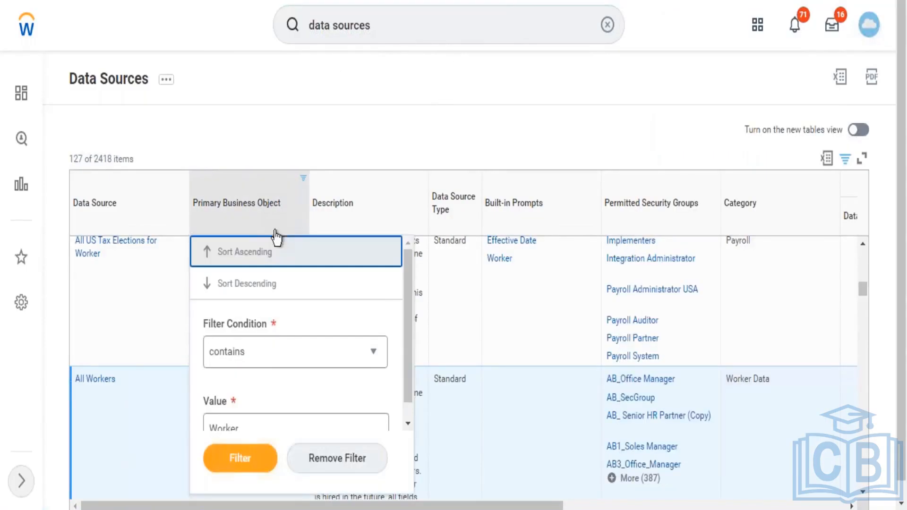
click(267, 425)
key(ctrl+a)
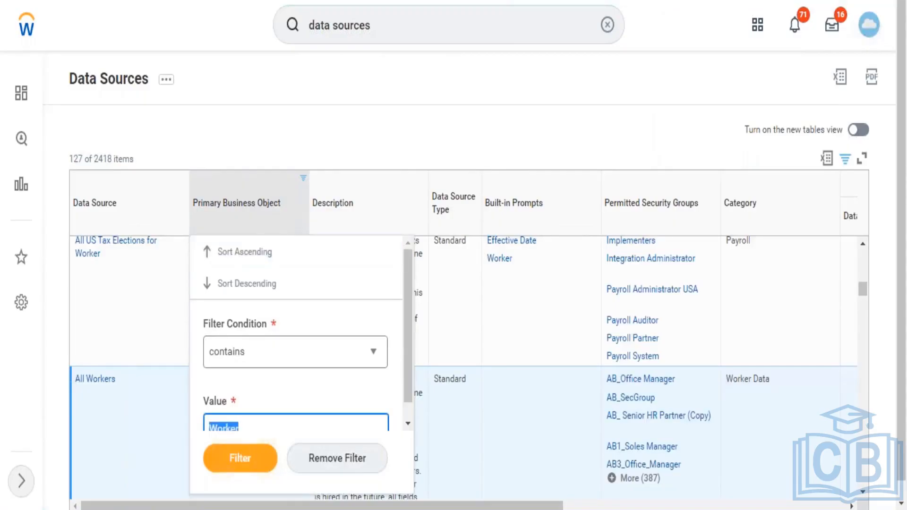
text(Course)
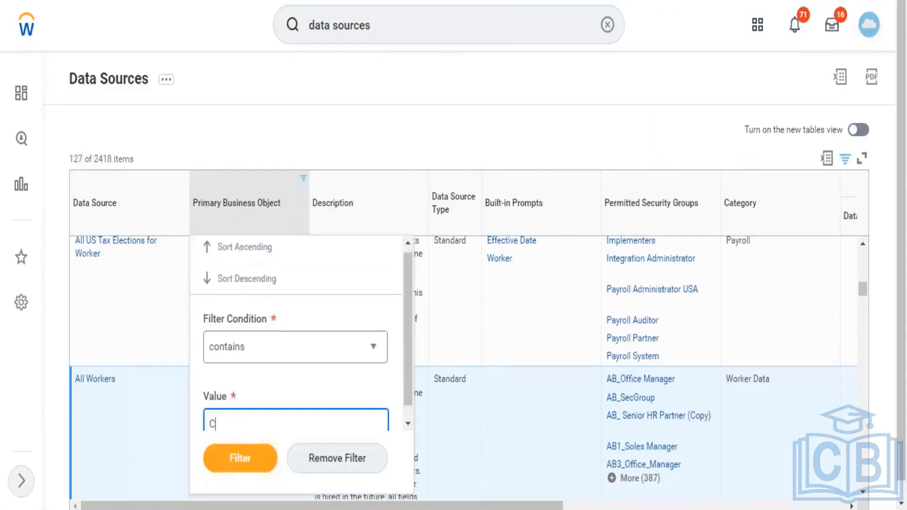
click(252, 460)
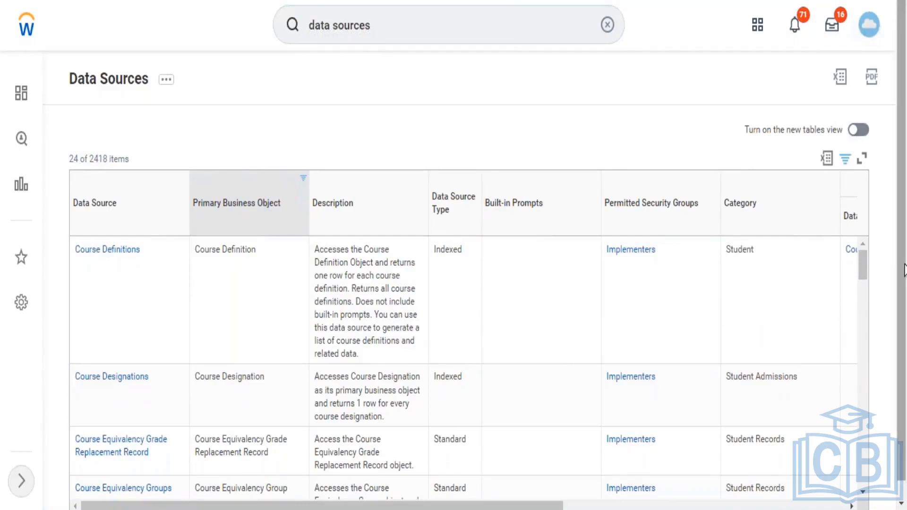
Browse the course-related data sources from Course Definitions down to the Courses data source in the Student Records category
scroll(904, 297, down, 1)
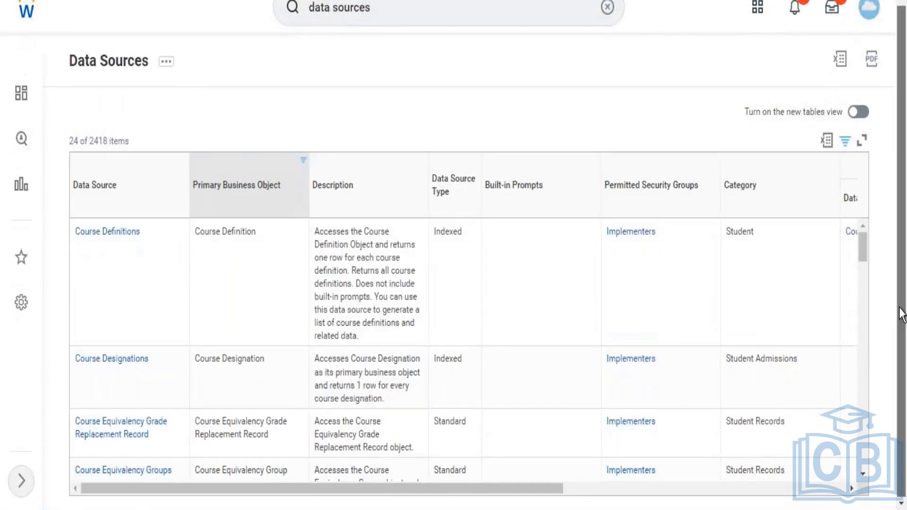
click(862, 475)
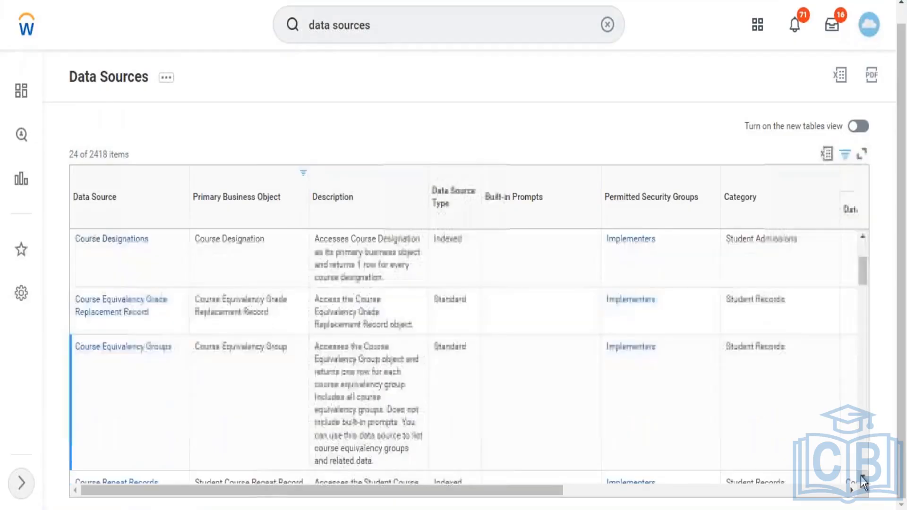
click(862, 478)
click(862, 477)
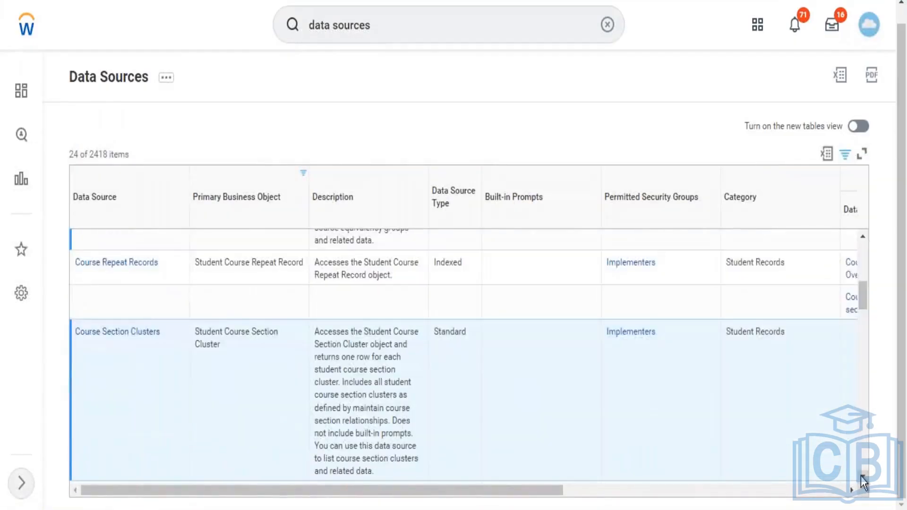
click(862, 478)
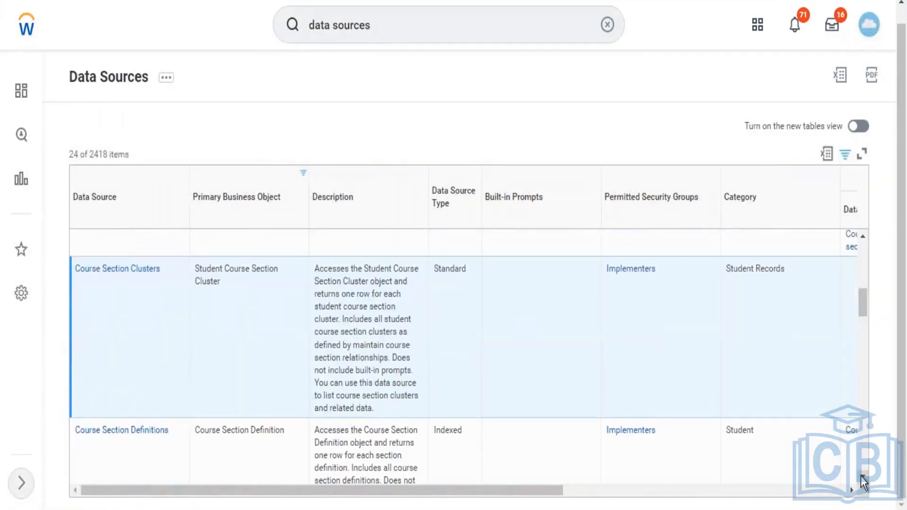
click(862, 476)
click(862, 477)
click(862, 477)
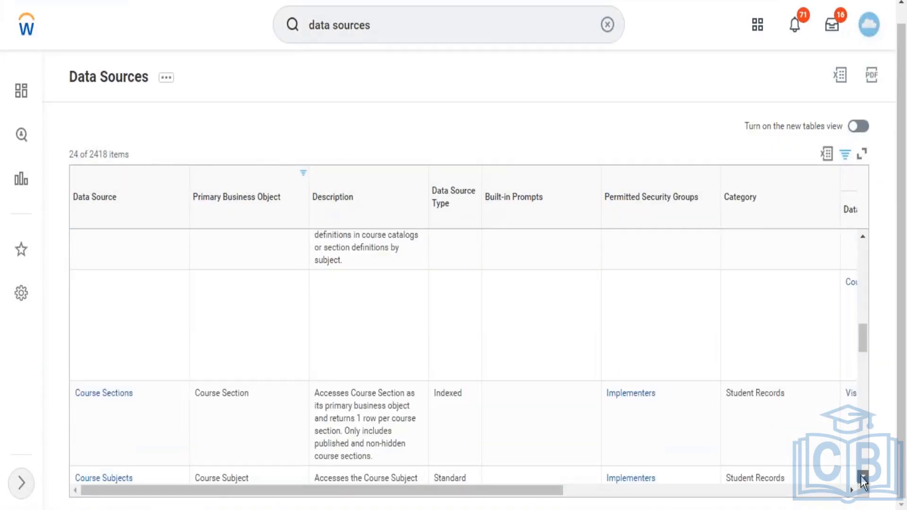
click(863, 476)
click(862, 476)
click(862, 476)
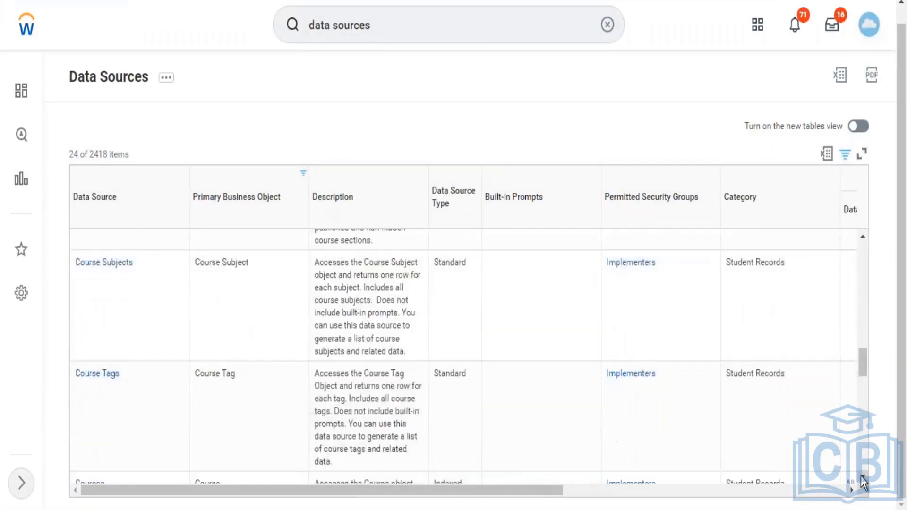
click(863, 478)
click(862, 477)
click(862, 477)
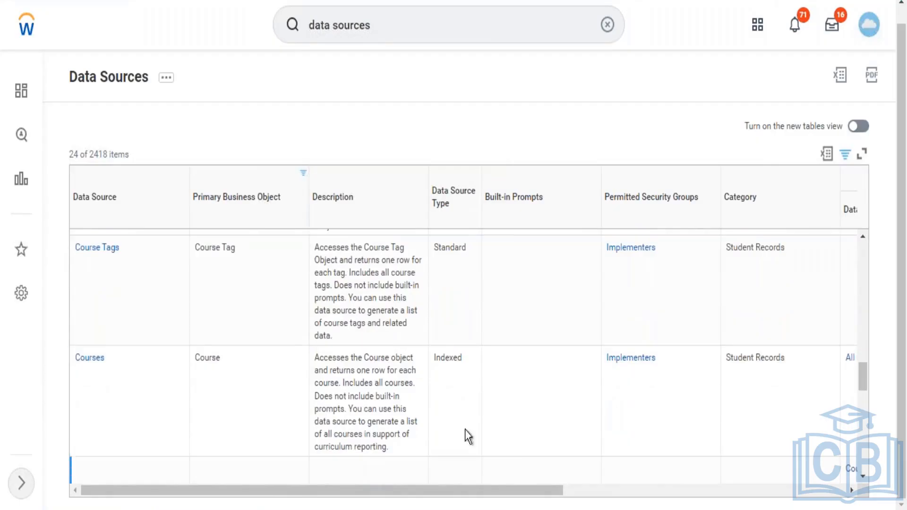
Examine the primary business object and data source type of the Courses data sources for Student Records and Learning
double_click(197, 359)
click(148, 357)
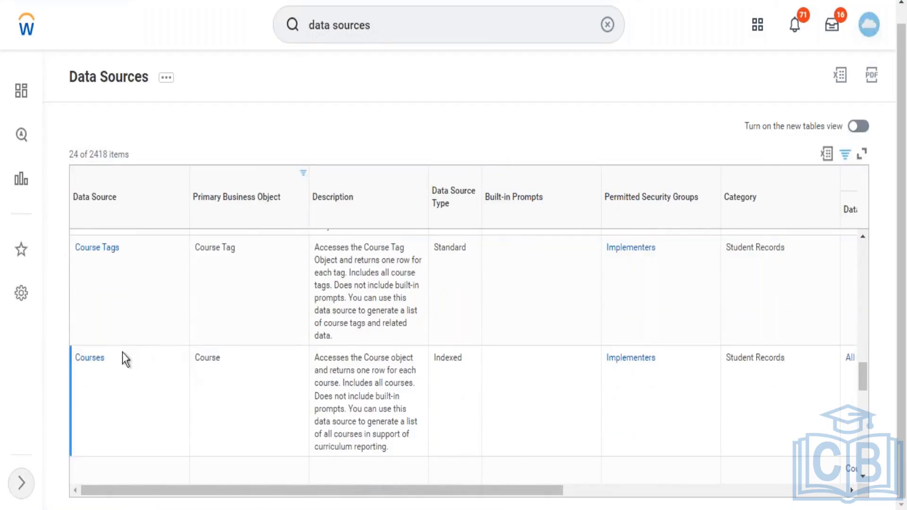
drag(124, 359, 86, 358)
click(122, 370)
click(864, 478)
click(864, 479)
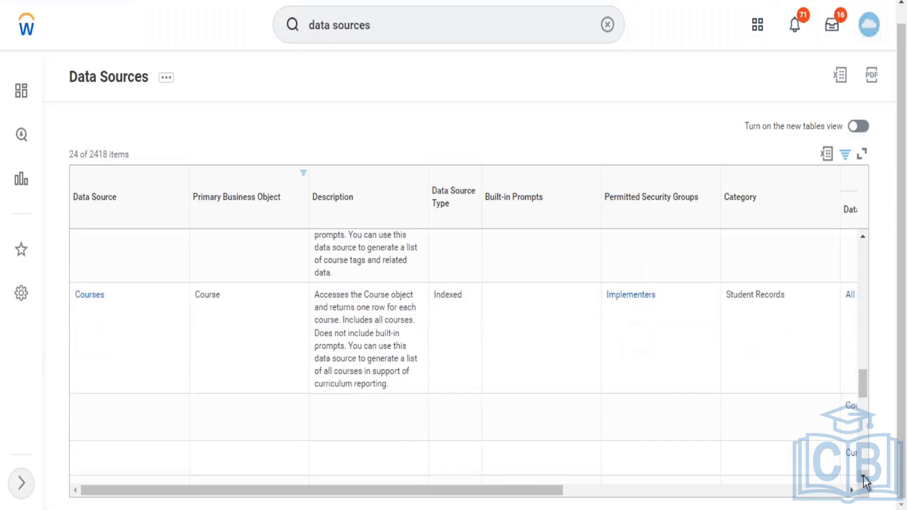
click(864, 478)
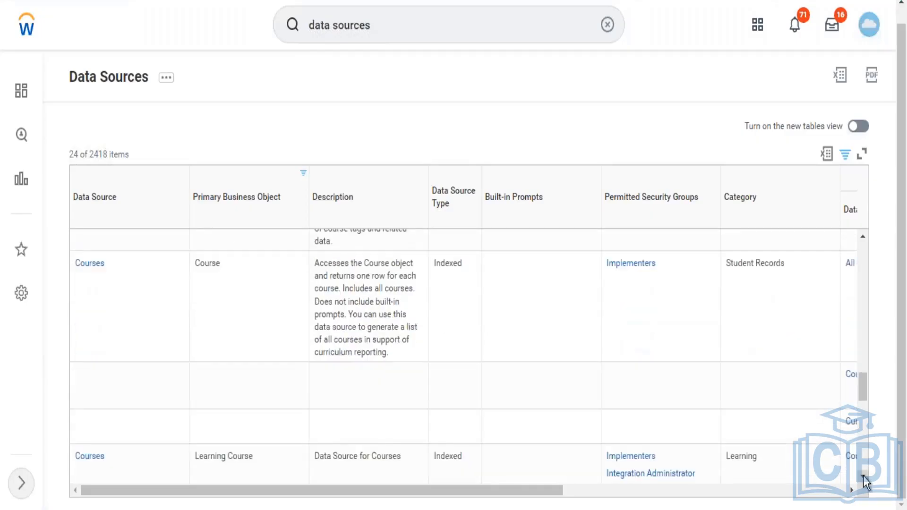
click(863, 478)
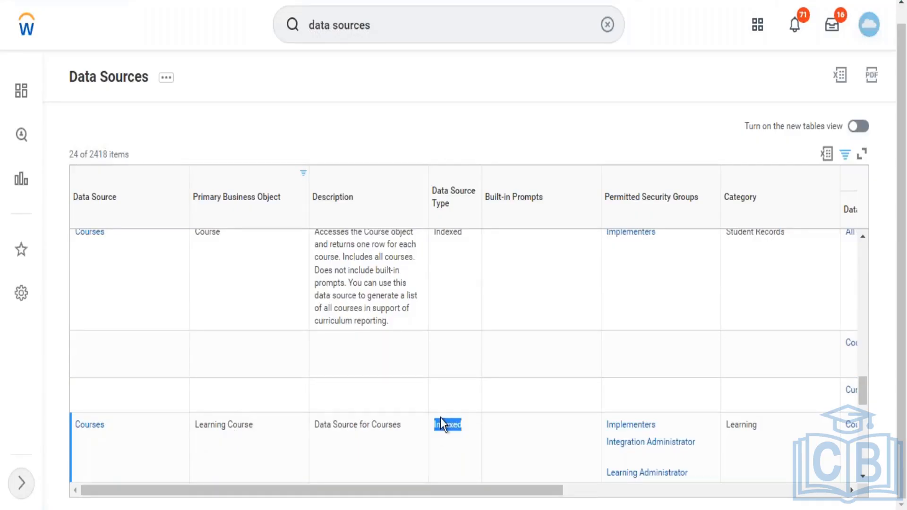
click(864, 416)
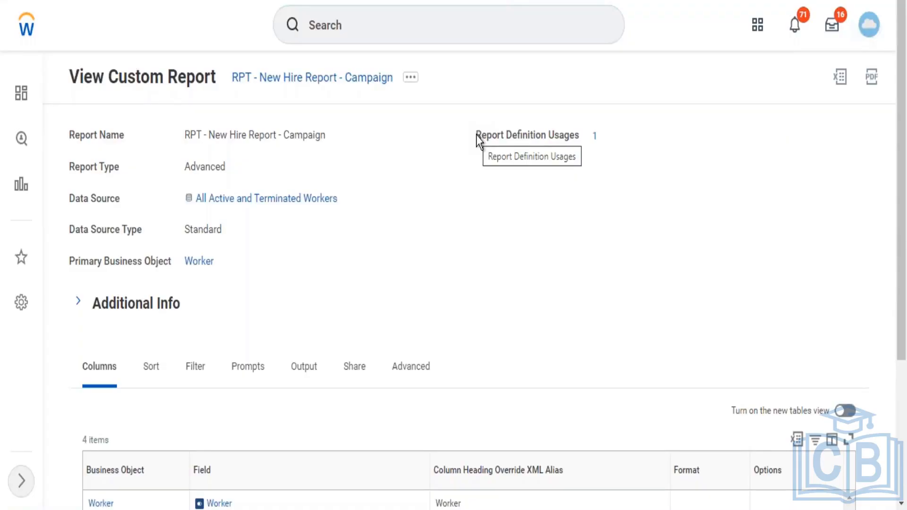
Find and open the Create Custom Report task, and turn off Optimized for Performance
click(416, 24)
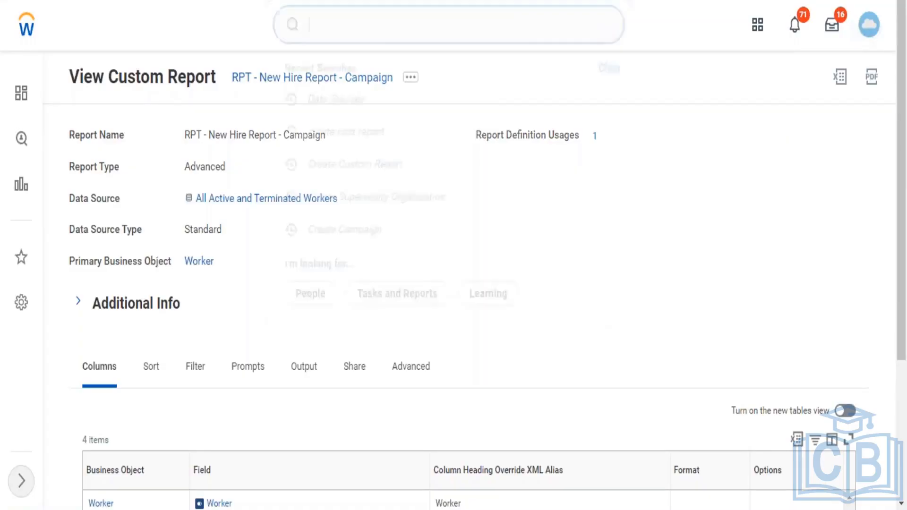
text(create )
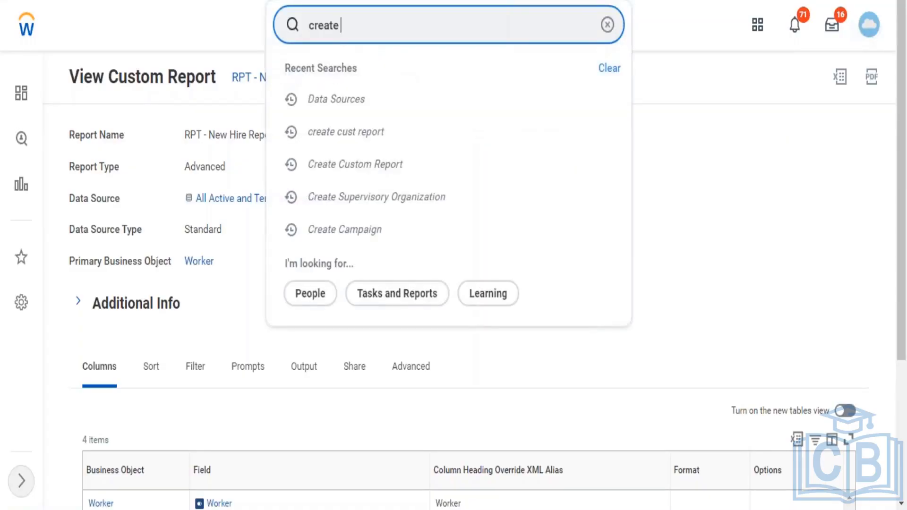
text(cust report)
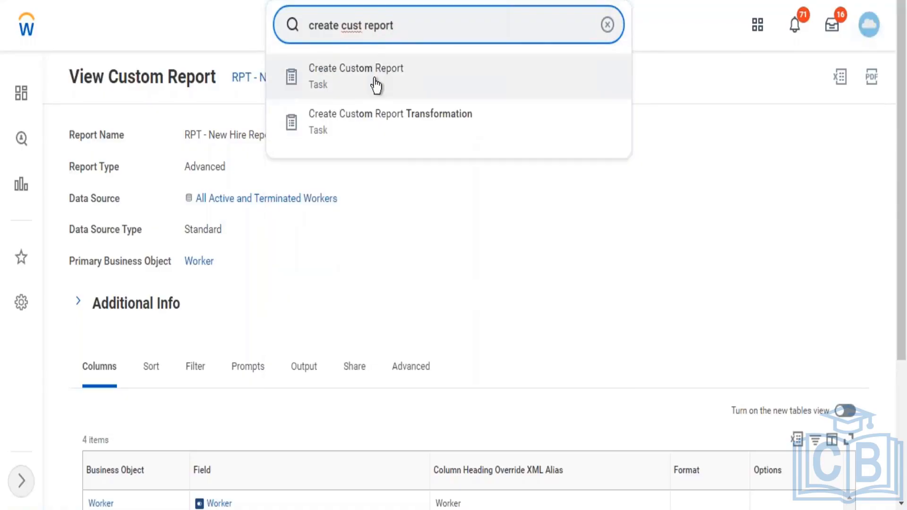
click(376, 85)
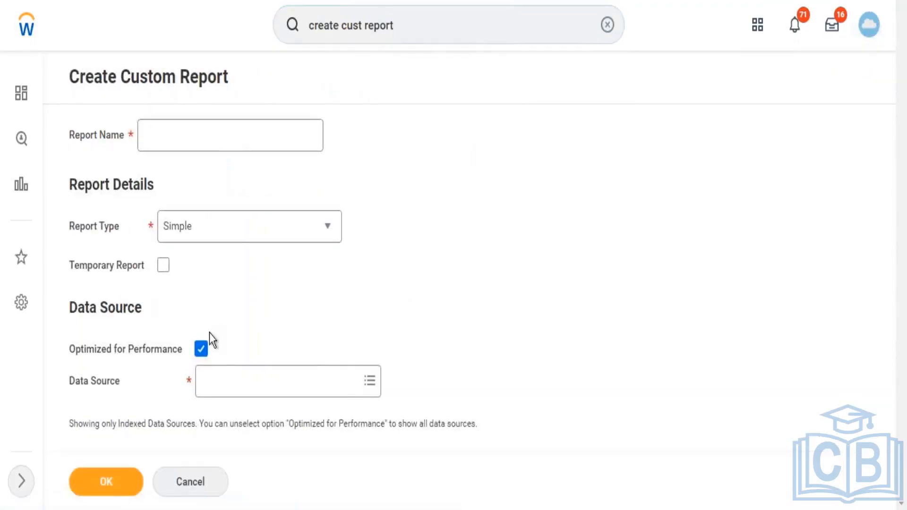
click(201, 349)
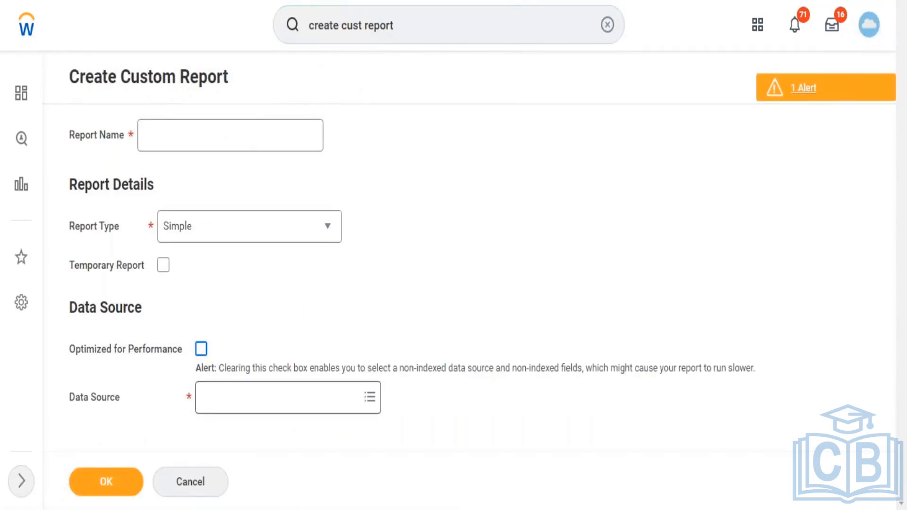
Search the report's data sources for "learning", review the indexed and standard matches, and clear the search
click(279, 397)
text(lea)
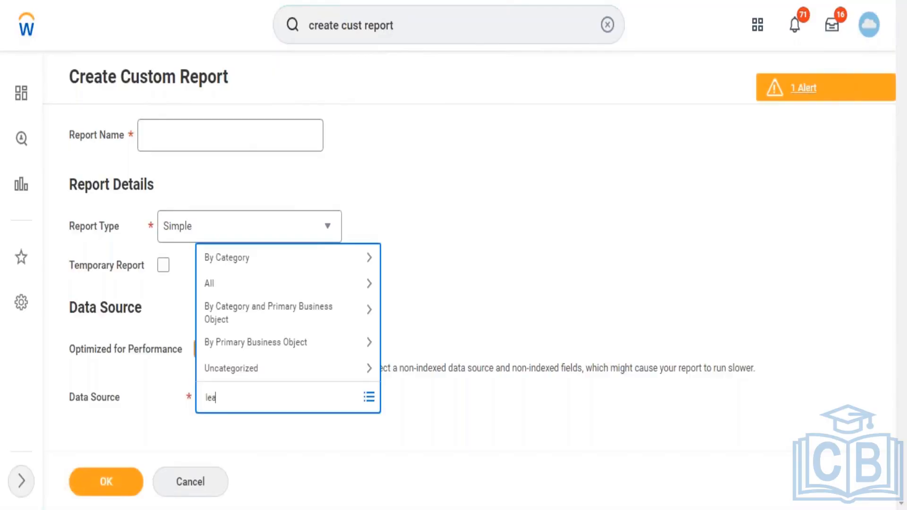
text(rning)
key(Return)
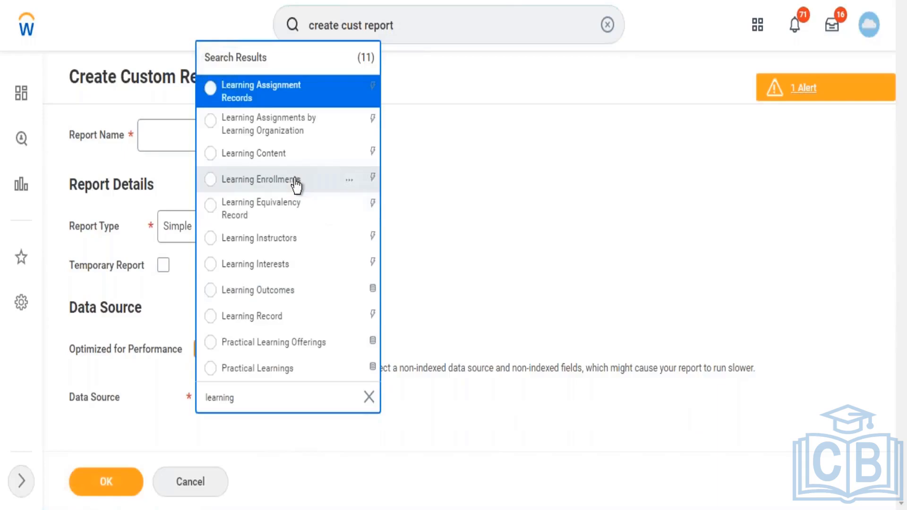
click(369, 398)
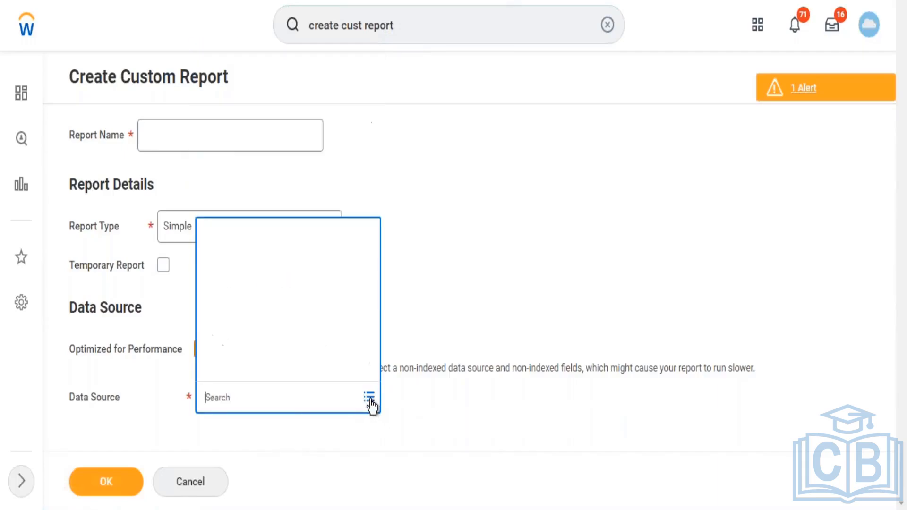
Search the report's data sources for "All Workers" to compare standard and indexed worker sources
text(W)
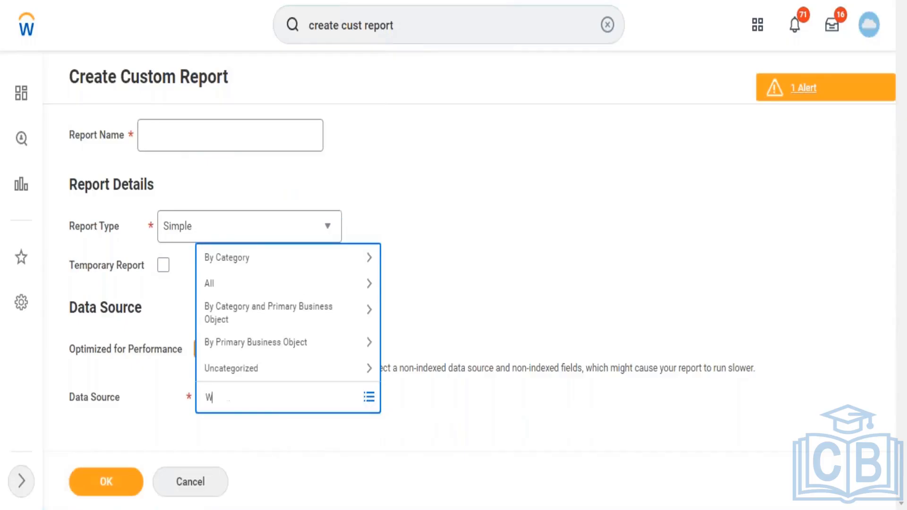
text(orker)
key(BackSpace)
key(BackSpace)
key(BackSpace)
key(BackSpace)
key(BackSpace)
key(BackSpace)
text(All Workers)
key(Return)
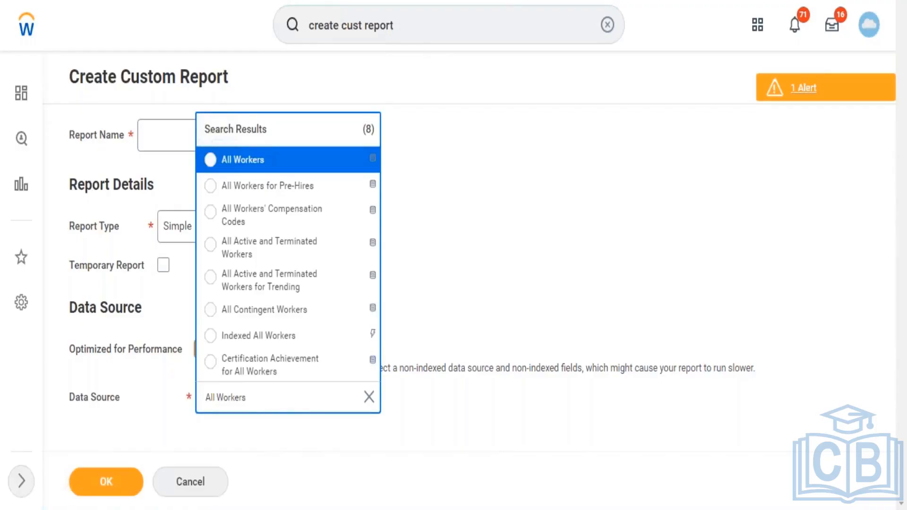
Search the data sources for "learning" again and choose Learning Enrollments as the report's data source
triple_click(295, 406)
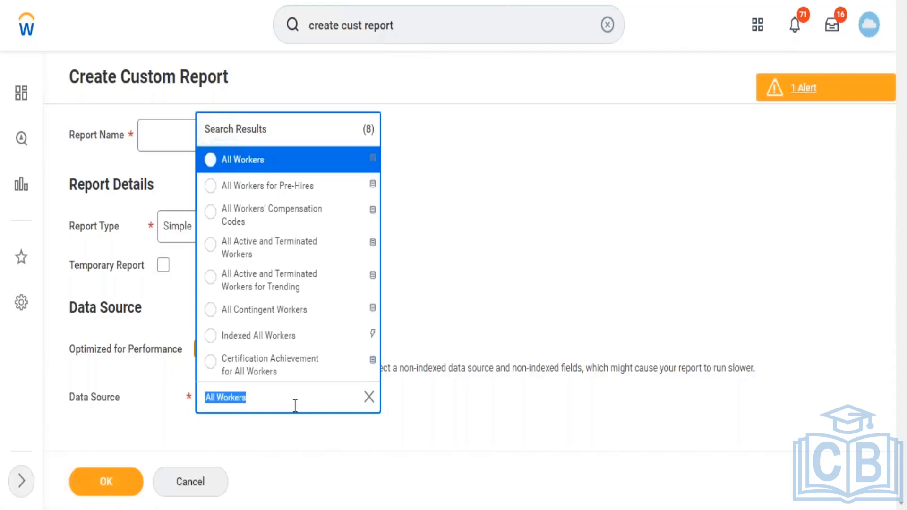
text(learing)
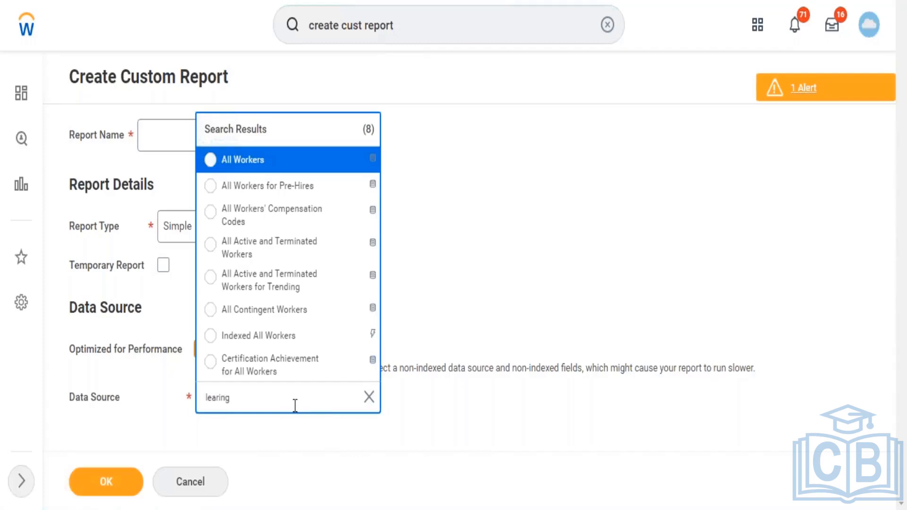
key(Return)
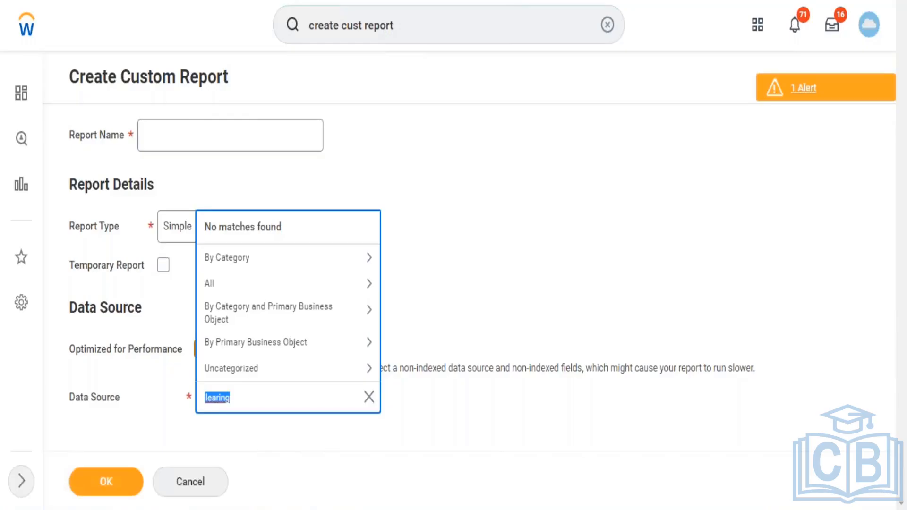
click(260, 400)
key(BackSpace)
key(BackSpace)
key(BackSpace)
key(BackSpace)
key(BackSpace)
text(arning)
key(Return)
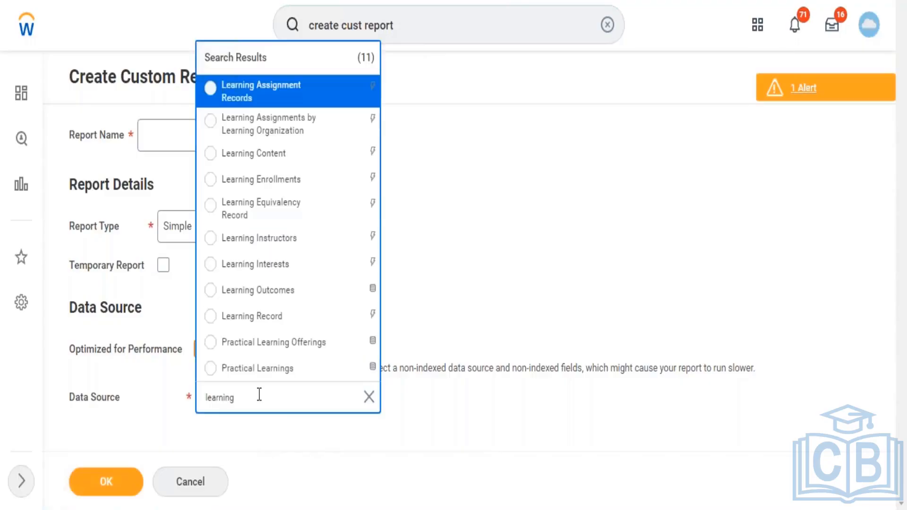
click(278, 182)
Create the custom report as an Advanced report named "Test - 3"
click(211, 238)
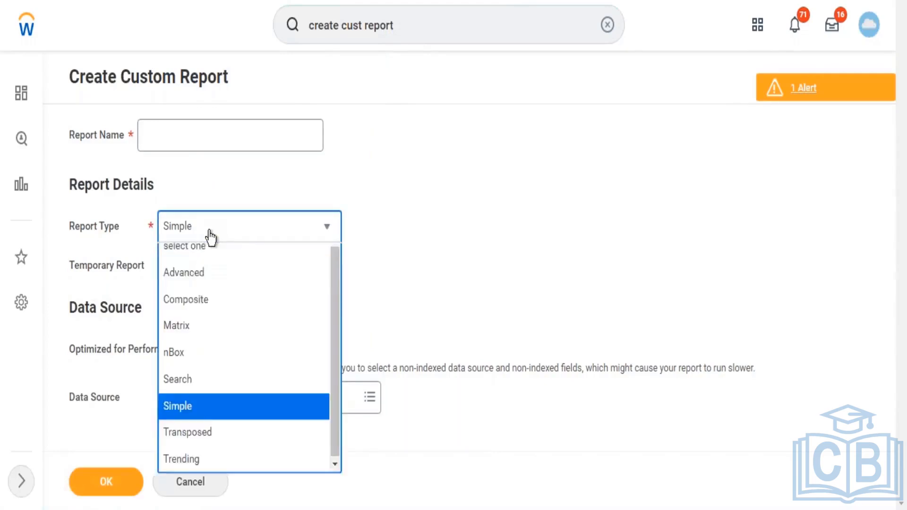
click(198, 284)
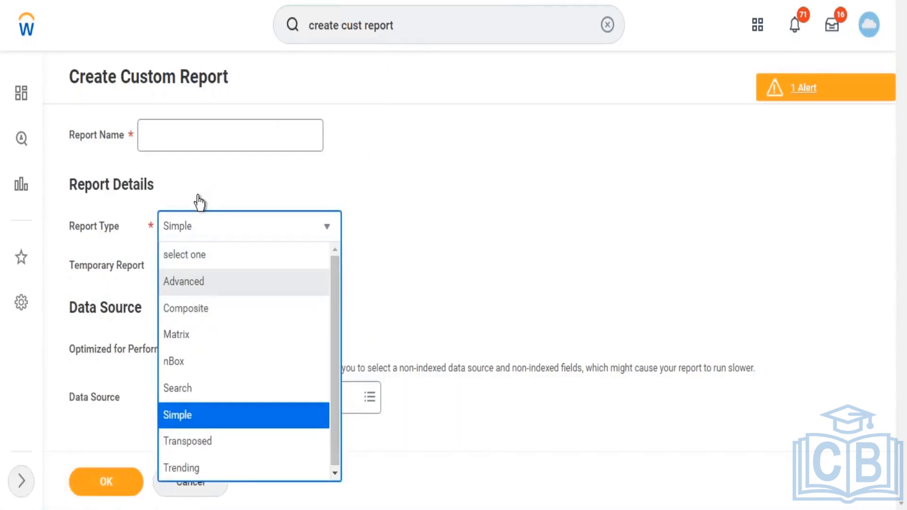
click(197, 137)
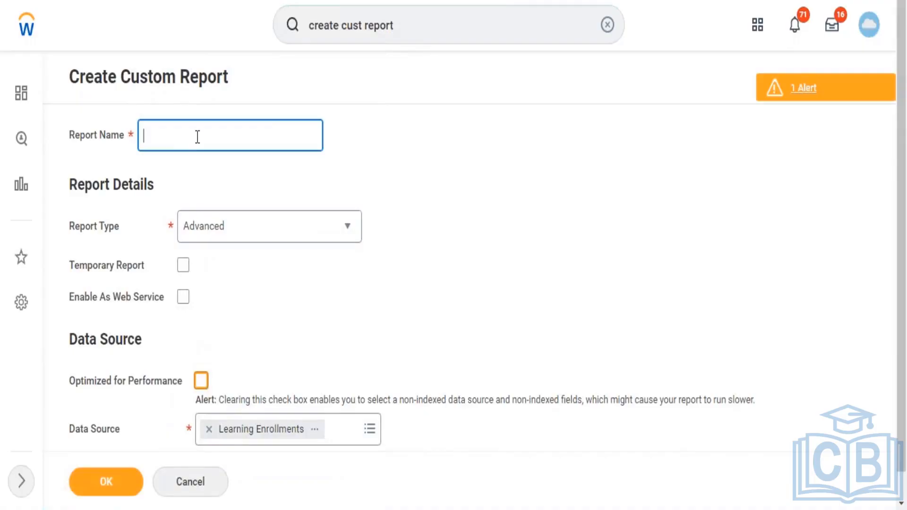
text(Test - 3)
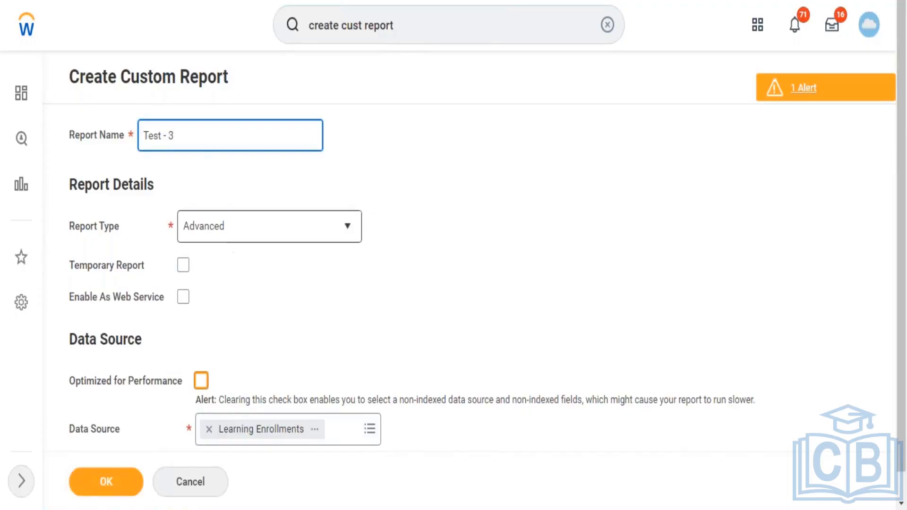
click(231, 227)
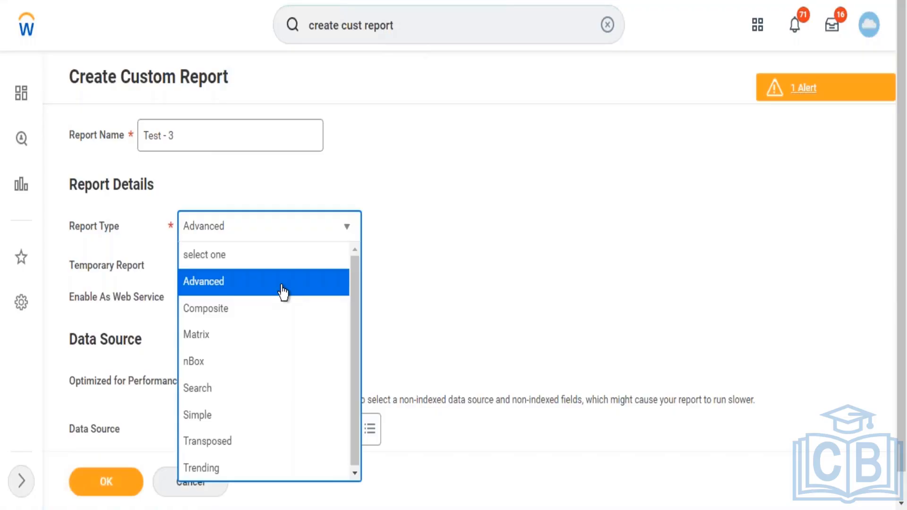
click(540, 237)
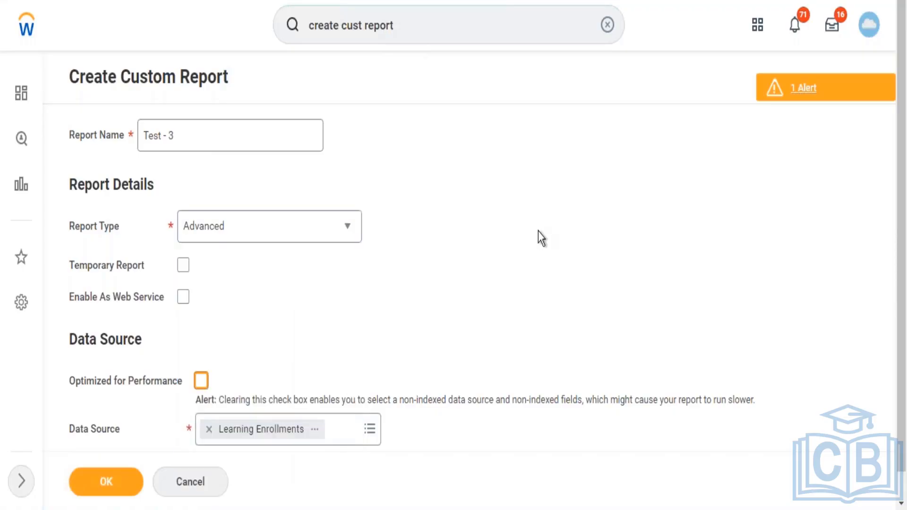
click(92, 485)
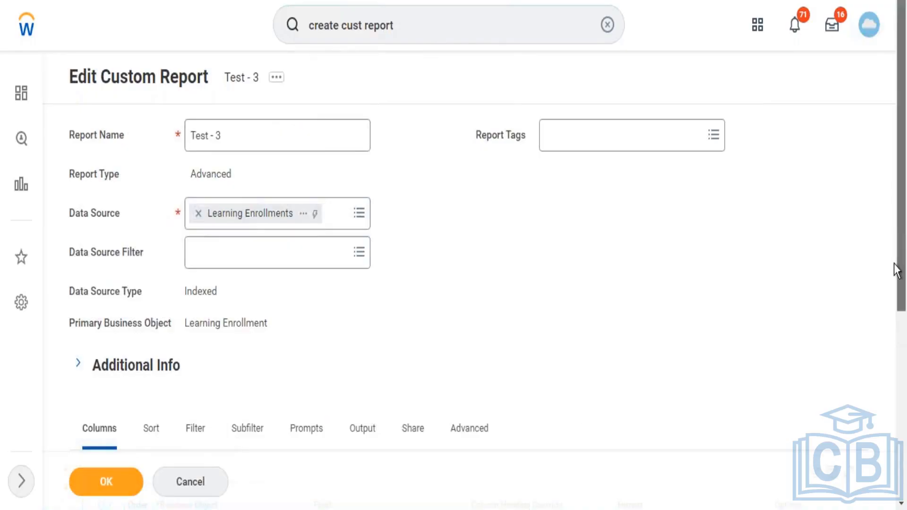
Add a second column row to the report and set its business object to Worker
drag(895, 267, 881, 377)
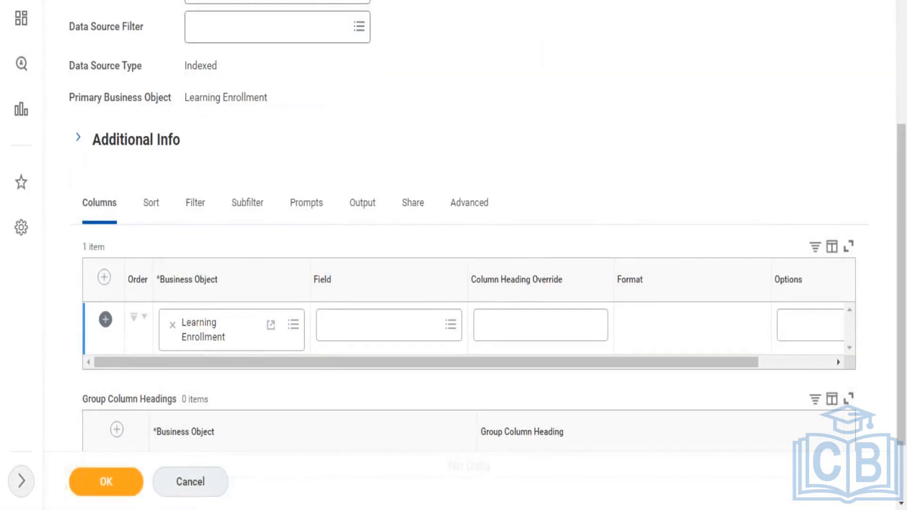
click(106, 320)
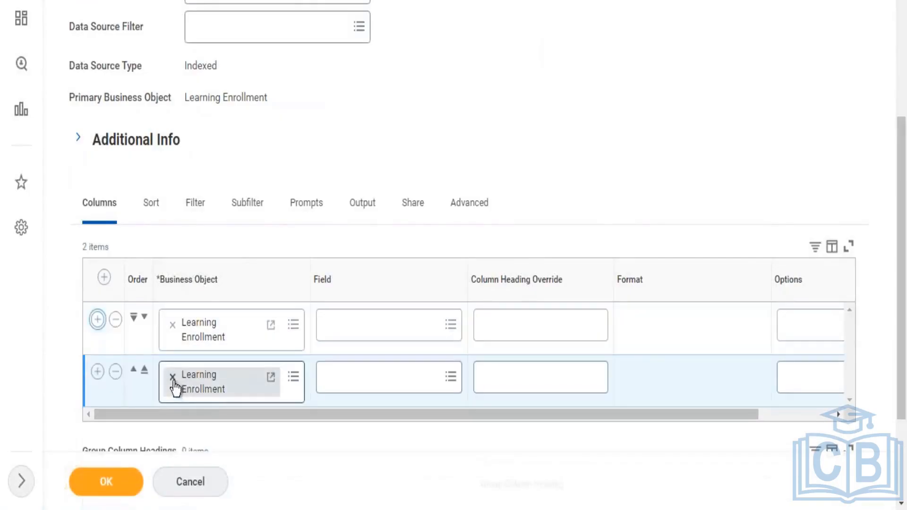
click(172, 377)
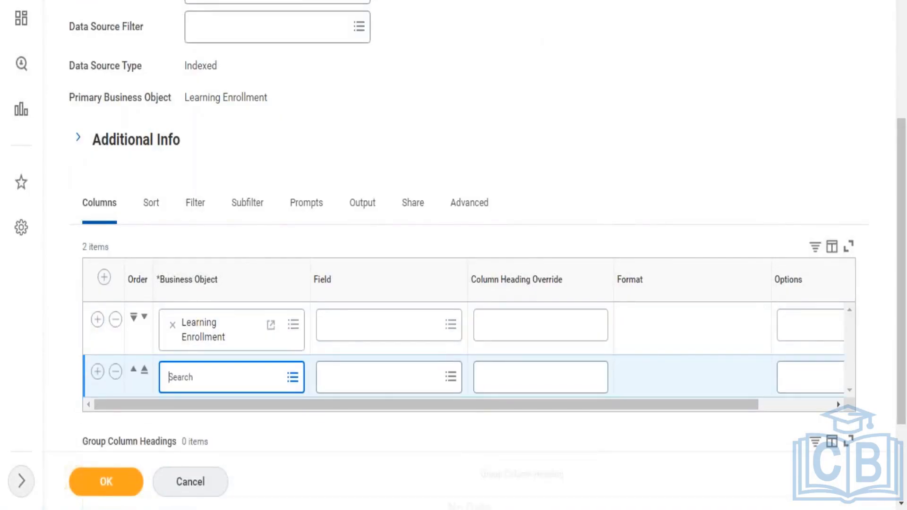
text(worker)
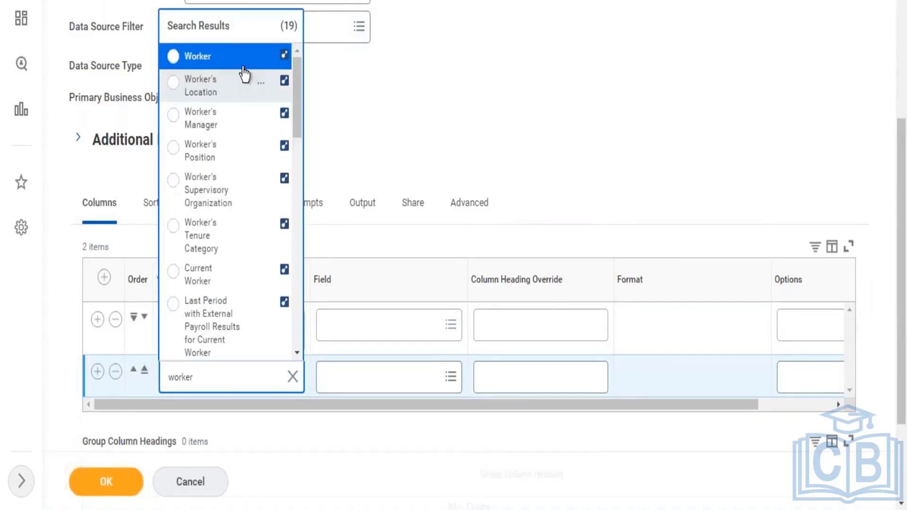
click(197, 56)
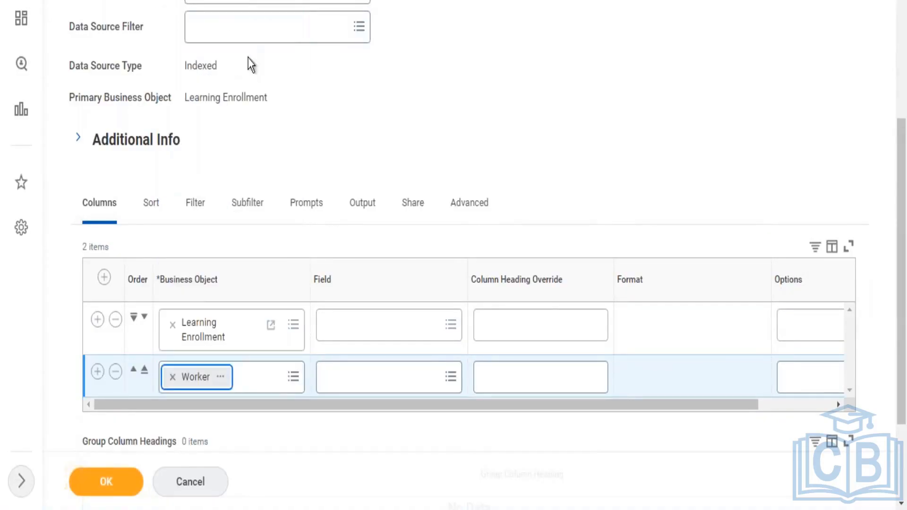